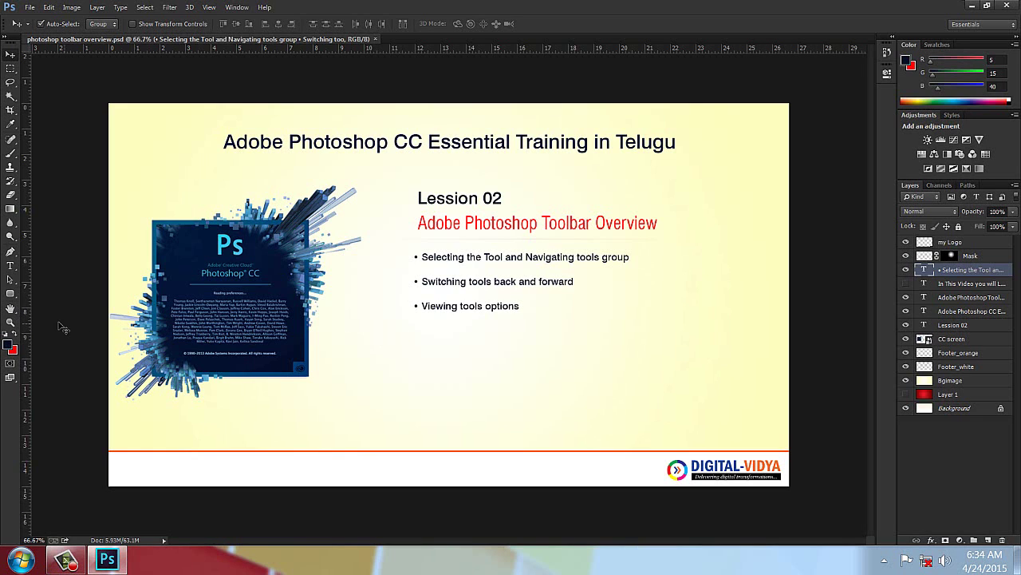
Step: Select the Hand tool and switch the Tools panel to a double-column layout
{"action": "left_click", "coordinate": [11, 309]}
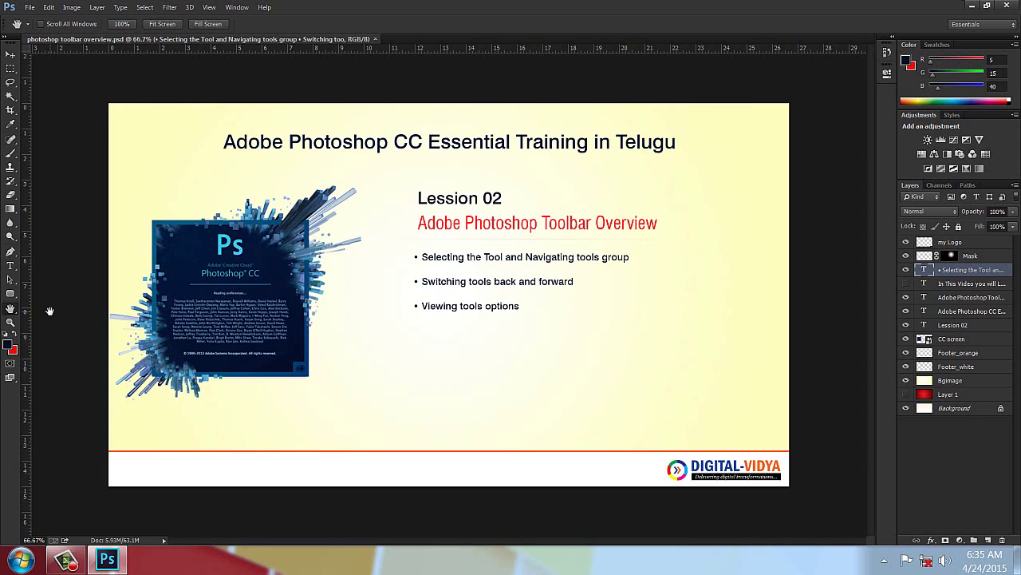
{"action": "left_click", "coordinate": [7, 40]}
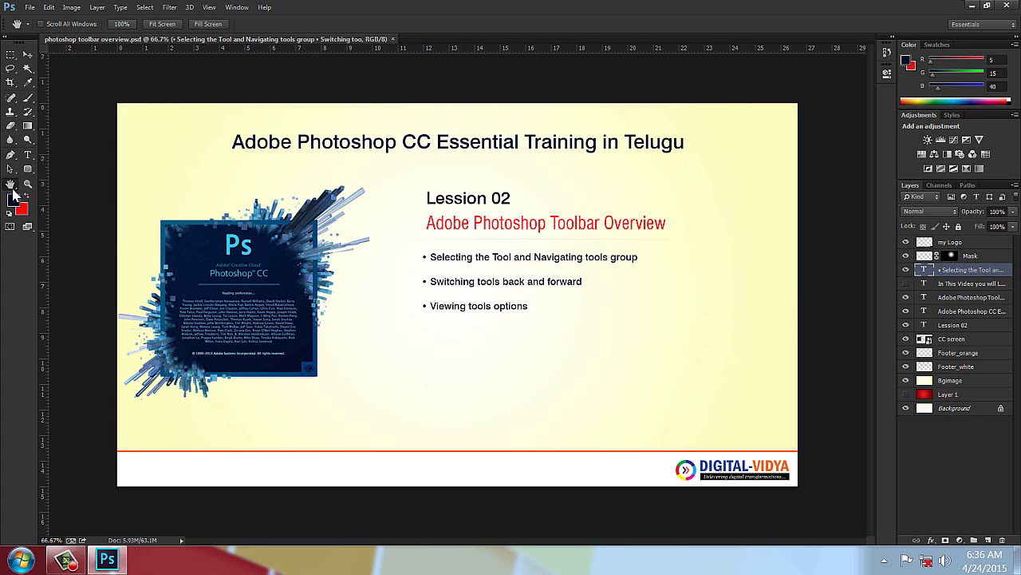
Step: Try the Rectangular Marquee, Dodge, Blur and Eraser tools, then reveal the marquee variants
{"action": "left_click", "coordinate": [11, 55]}
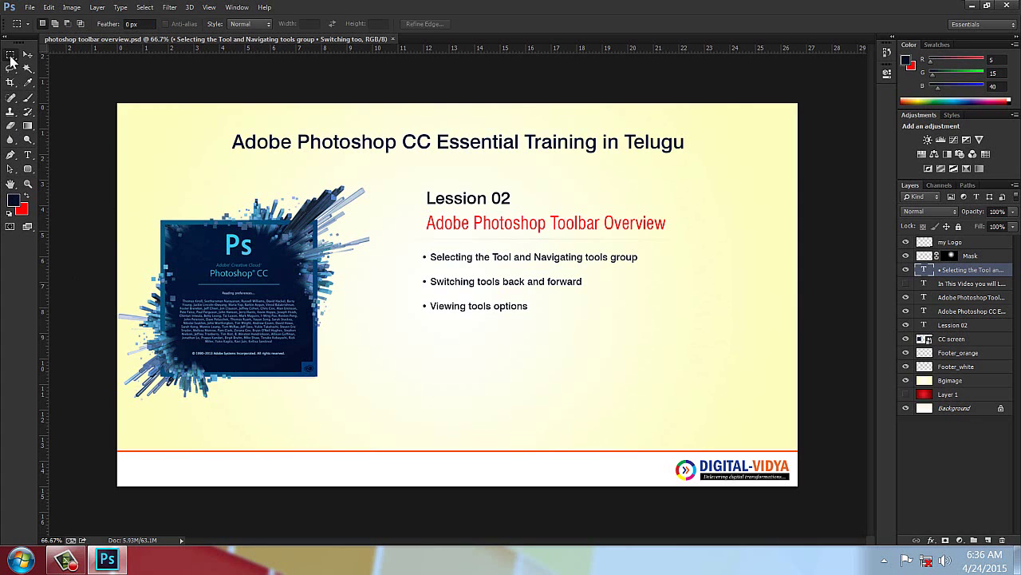
{"action": "left_click", "coordinate": [28, 139]}
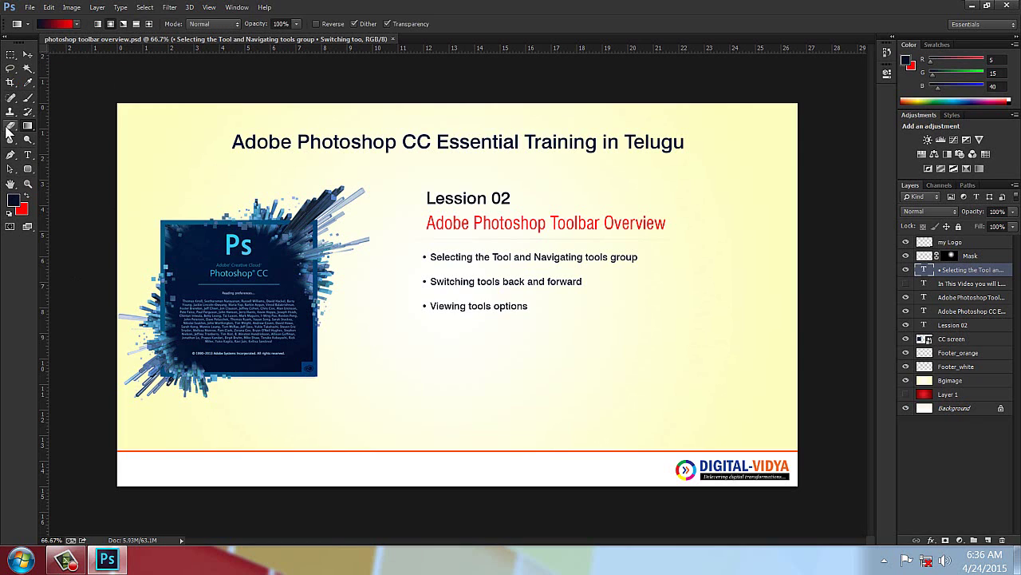
{"action": "left_click", "coordinate": [12, 129]}
{"action": "left_click", "coordinate": [12, 128]}
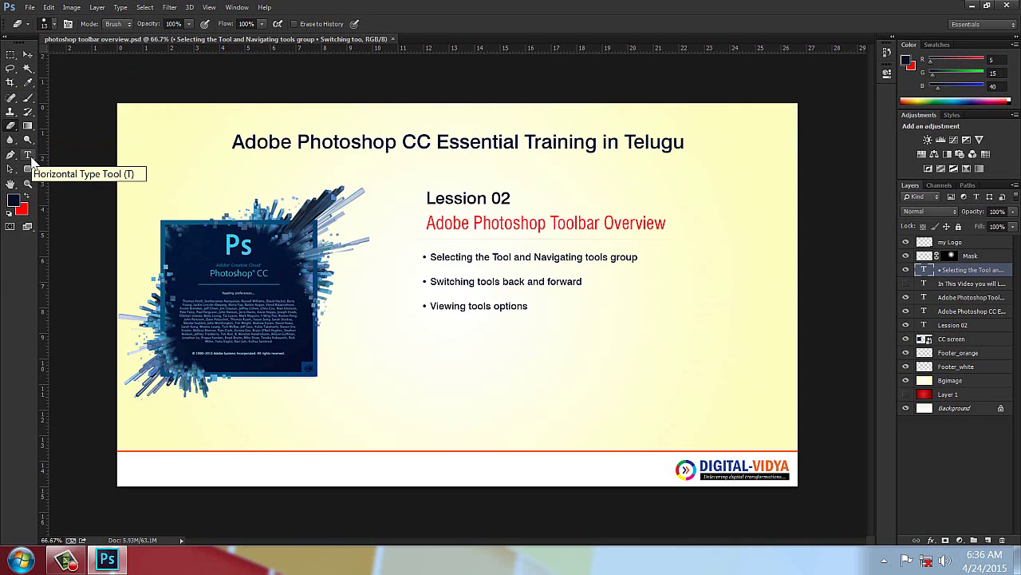
{"action": "left_click", "coordinate": [13, 57]}
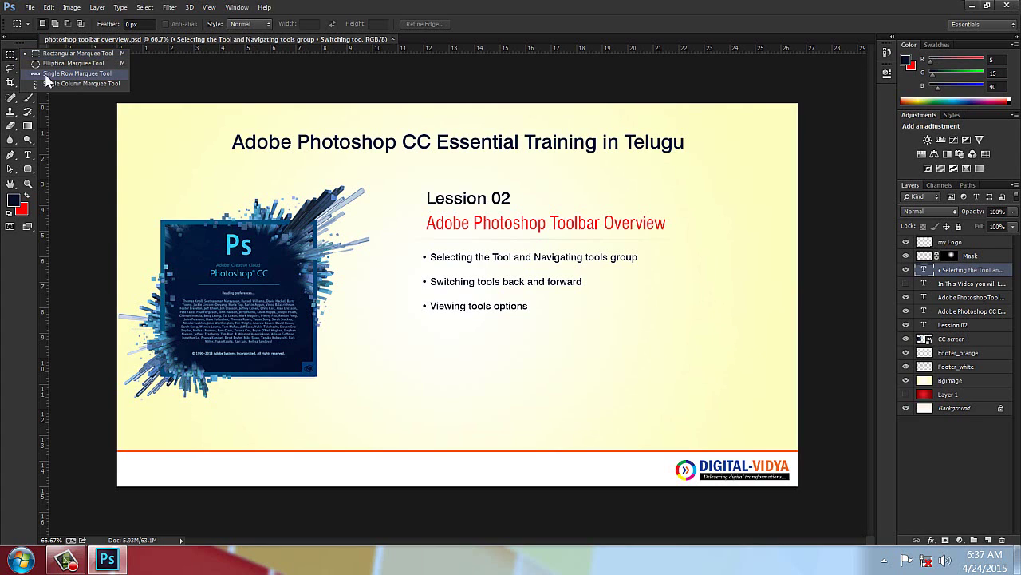
Step: Close the marquee flyout and use V, M, then Shift+M to reach Elliptical Marquee
{"action": "left_click", "coordinate": [88, 53]}
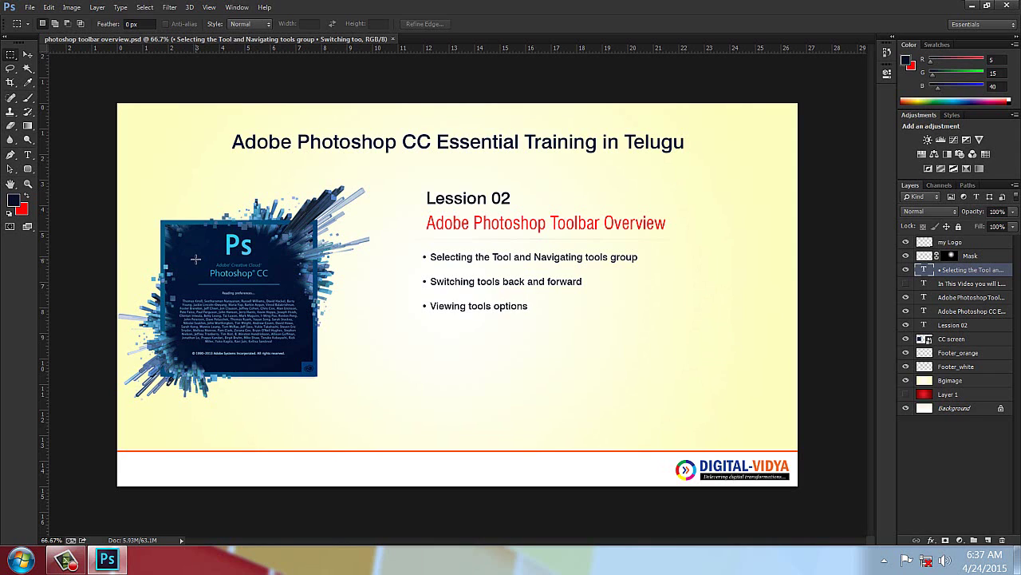
{"action": "key", "text": "v"}
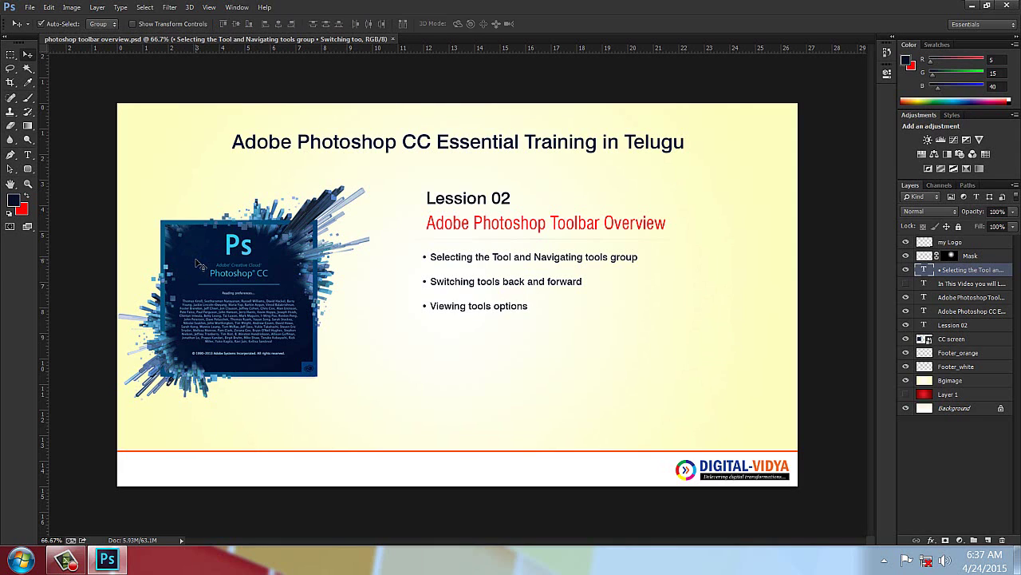
{"action": "key", "text": "m"}
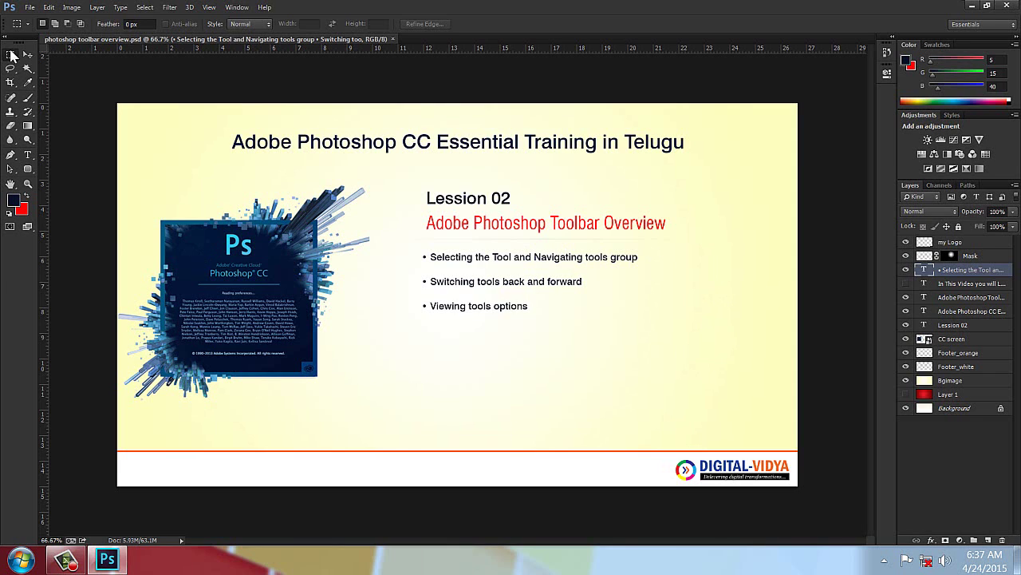
{"action": "key", "text": "shift+m"}
Step: Show the lasso variants, pick Move, then cycle Lasso, Polygonal and Magnetic back to Lasso
{"action": "left_click", "coordinate": [11, 71]}
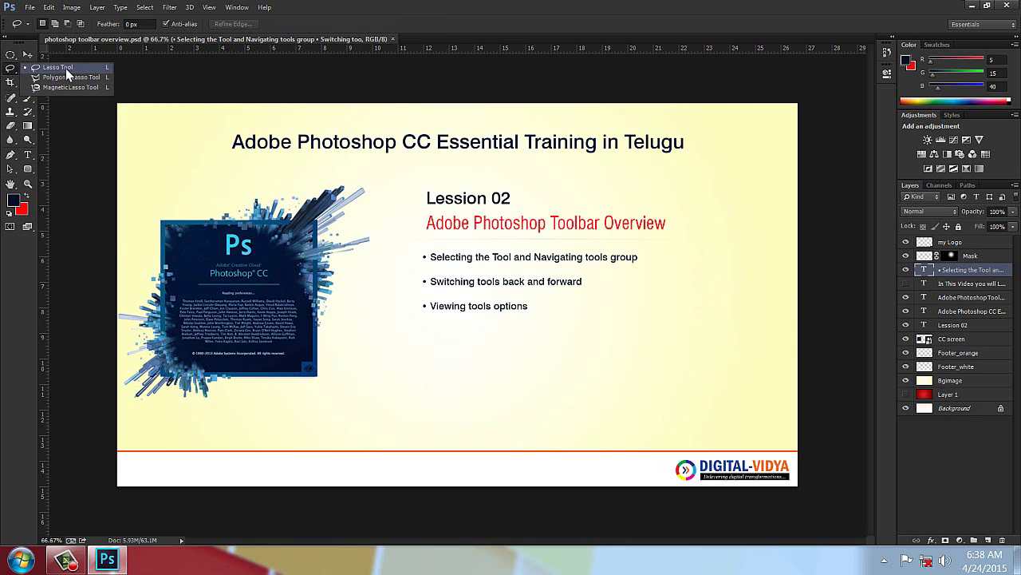
{"action": "left_click", "coordinate": [26, 51]}
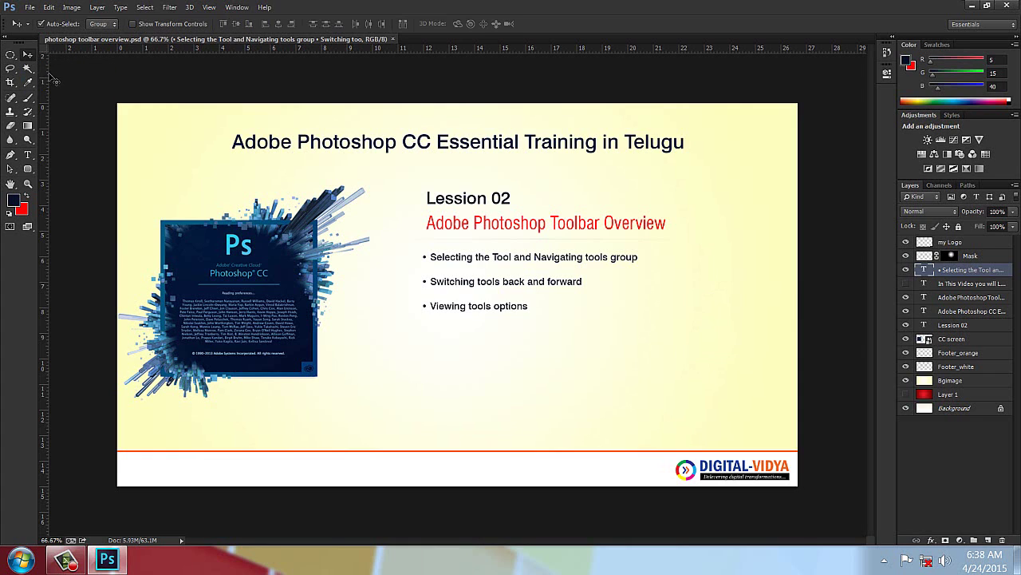
{"action": "key", "text": "l"}
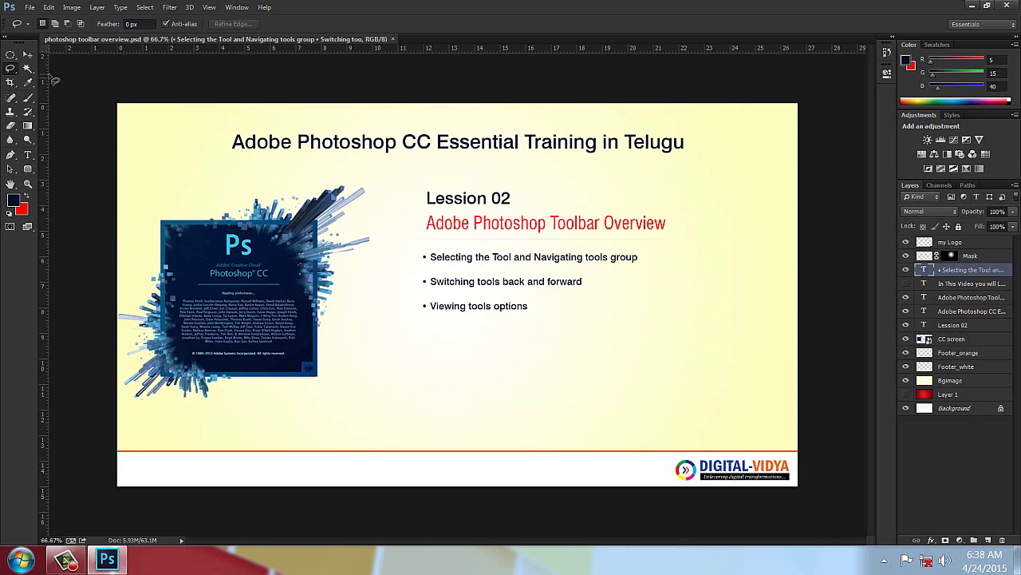
{"action": "key", "text": "shift+l"}
{"action": "key", "text": "shift+l"}
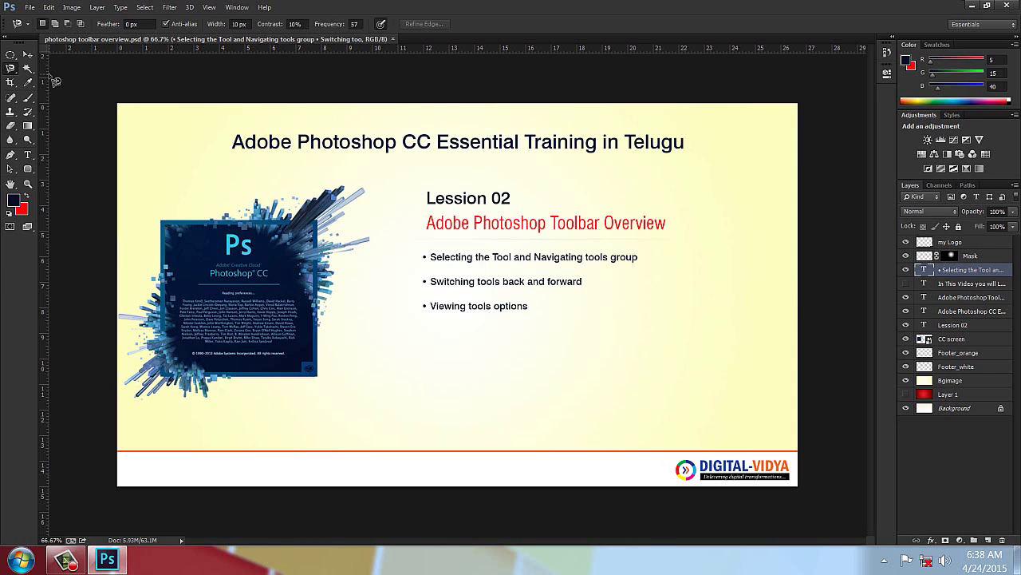
{"action": "key", "text": "shift+l"}
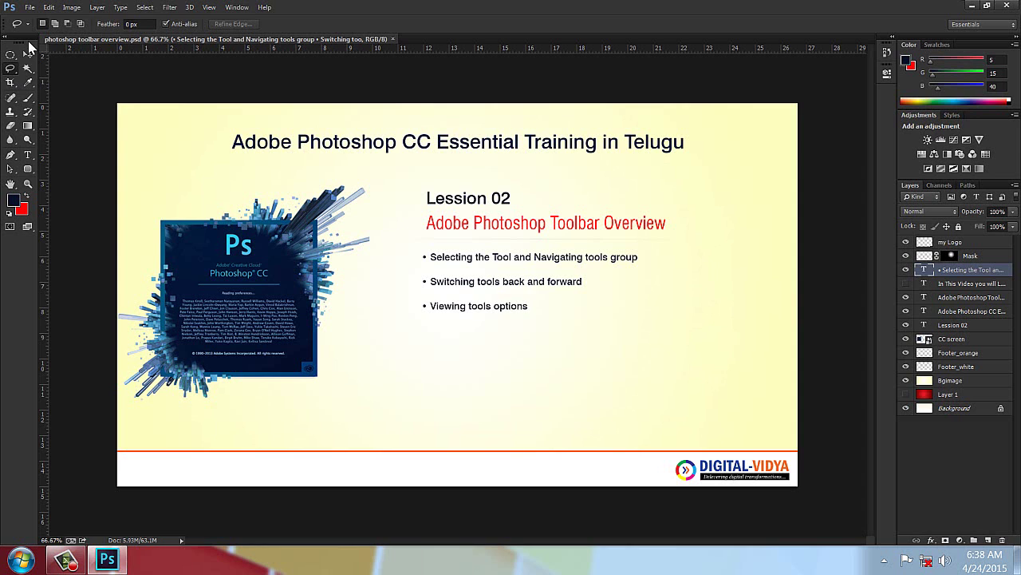
{"action": "left_click", "coordinate": [49, 7]}
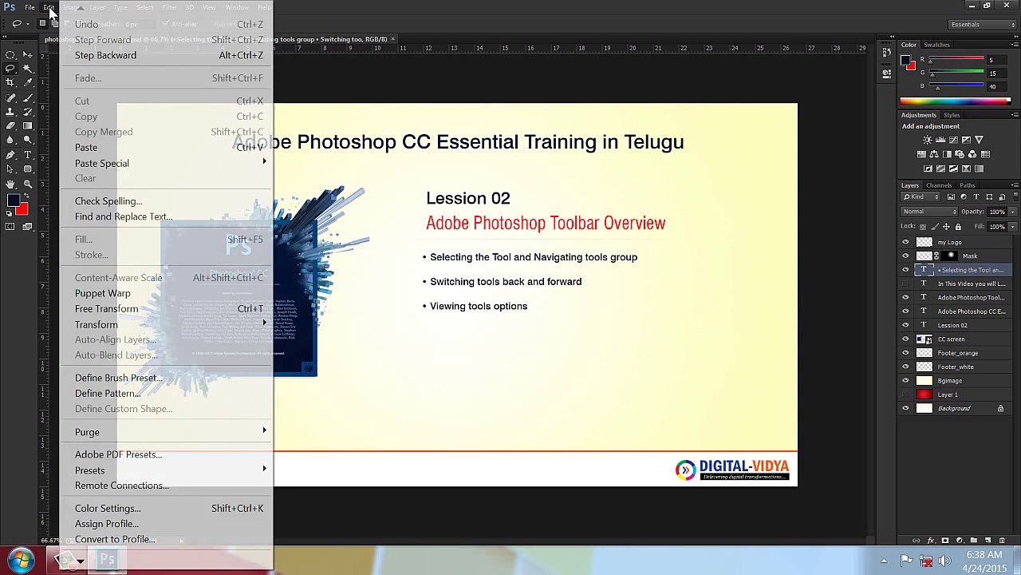
{"action": "mouse_move", "coordinate": [86, 561]}
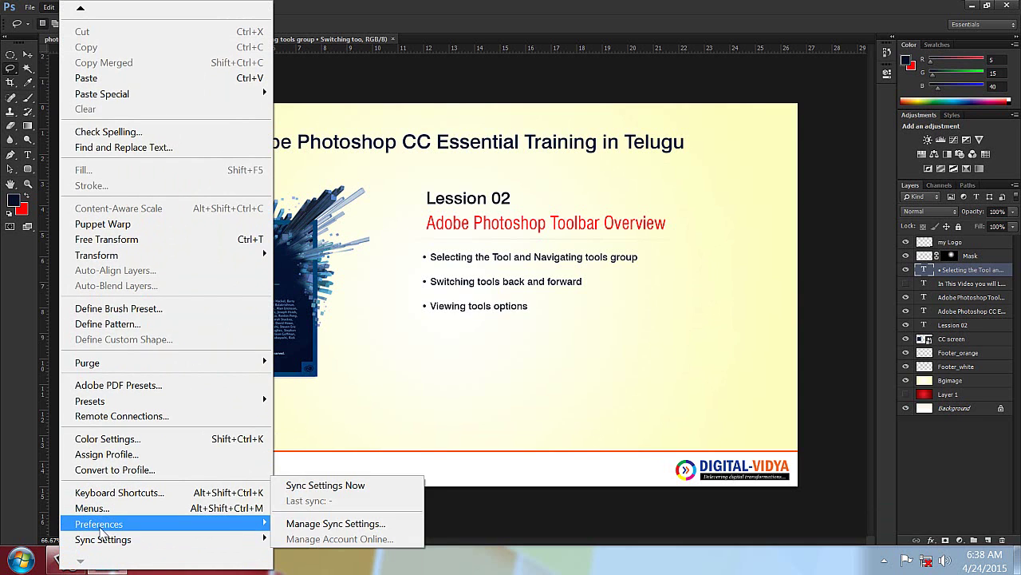
{"action": "mouse_move", "coordinate": [108, 528]}
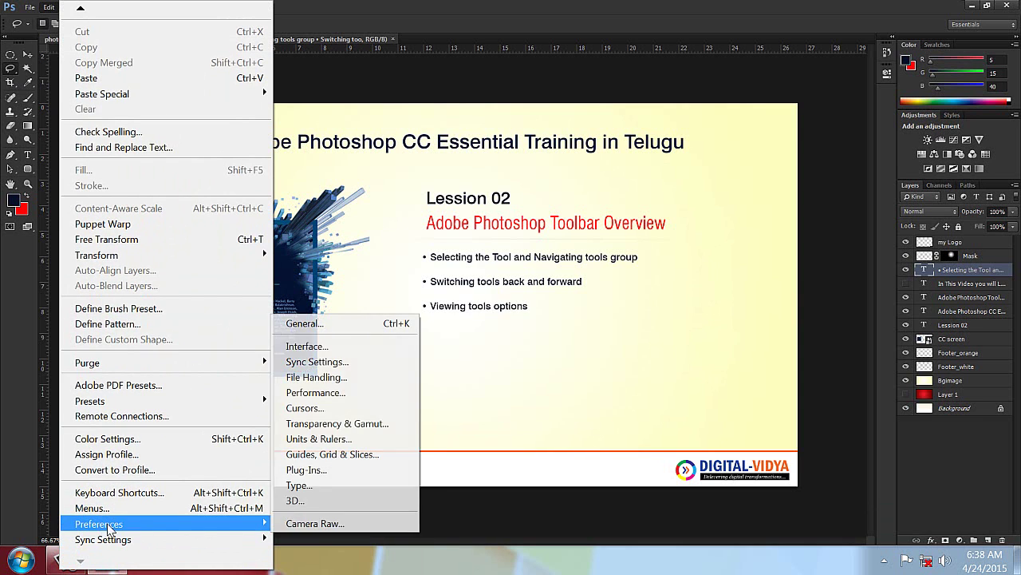
{"action": "left_click", "coordinate": [338, 333]}
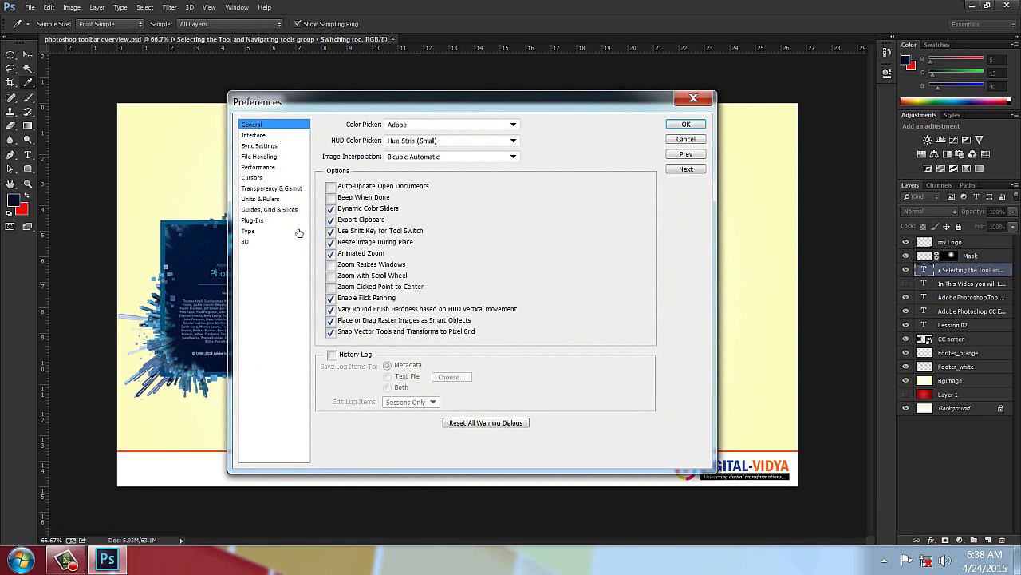
{"action": "left_click", "coordinate": [257, 137]}
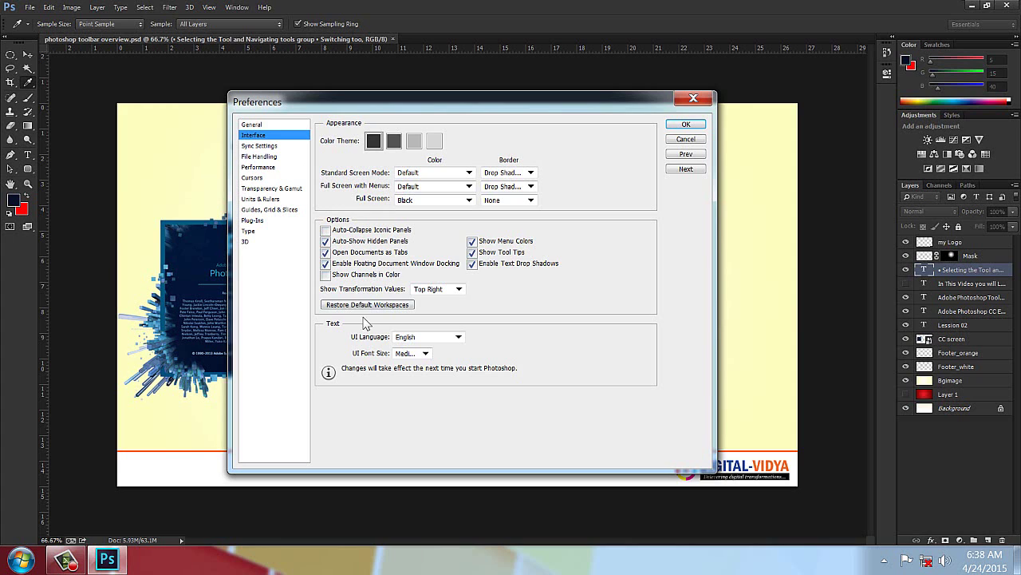
{"action": "left_click", "coordinate": [253, 125]}
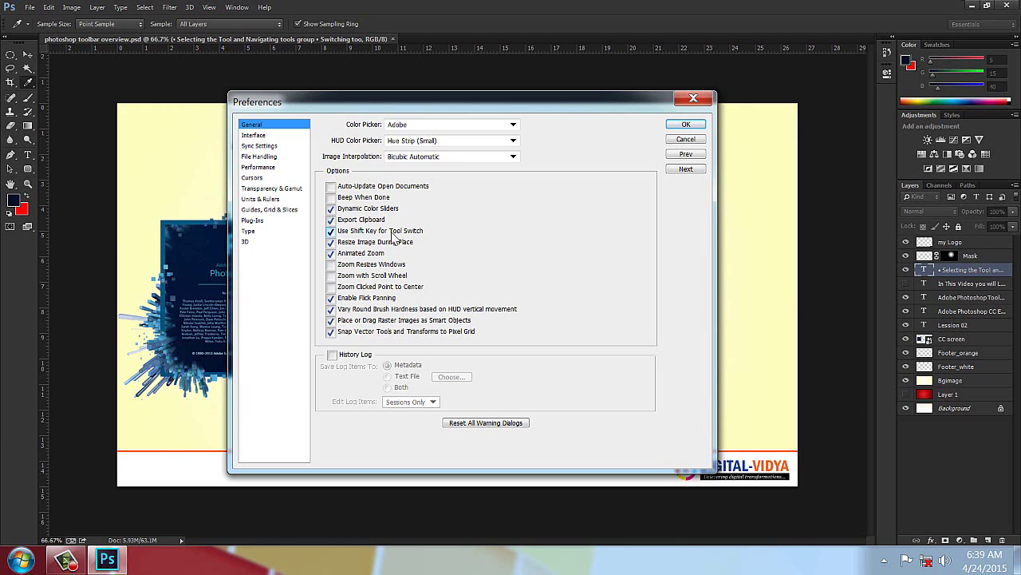
{"action": "left_click", "coordinate": [330, 232]}
{"action": "left_click", "coordinate": [331, 231]}
{"action": "left_click", "coordinate": [683, 139]}
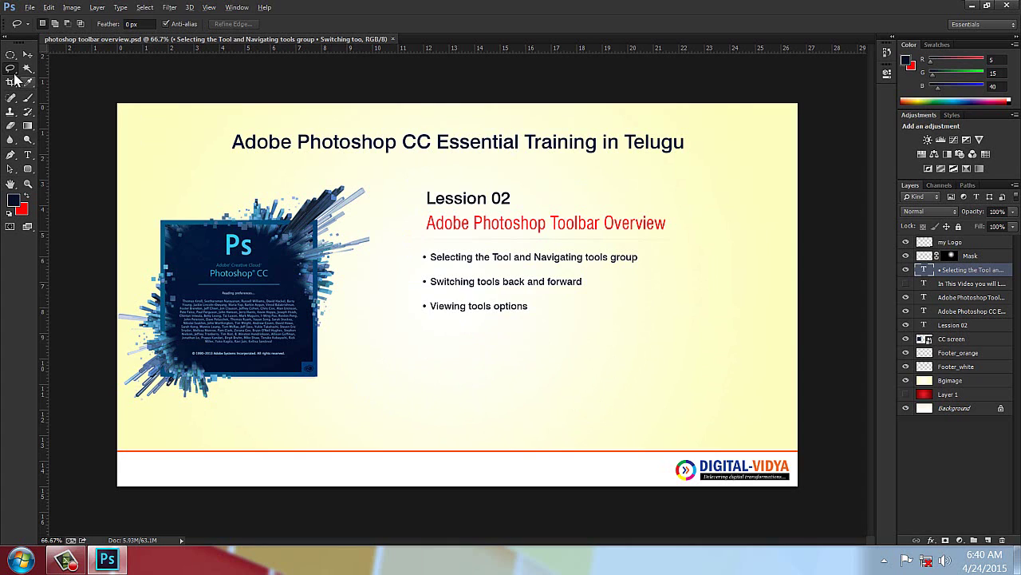
Step: Cycle through the lasso variants with Shift+L to the Polygonal Lasso
{"action": "key", "text": "shift+l"}
{"action": "key", "text": "shift+l"}
{"action": "key", "text": "shift+l"}
{"action": "key", "text": "shift+l"}
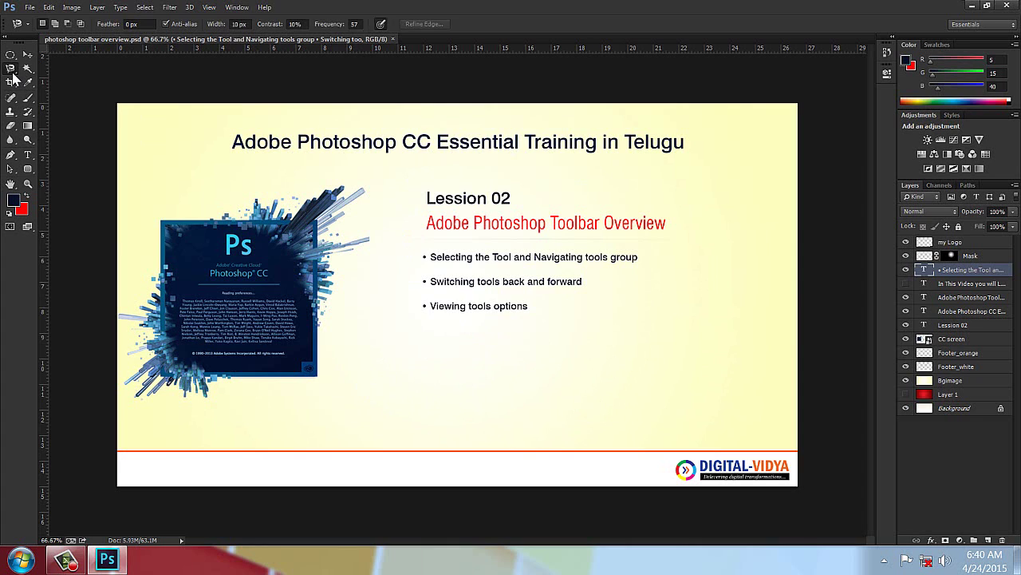
{"action": "key", "text": "shift+l"}
{"action": "key", "text": "shift+l"}
{"action": "key", "text": "shift+l"}
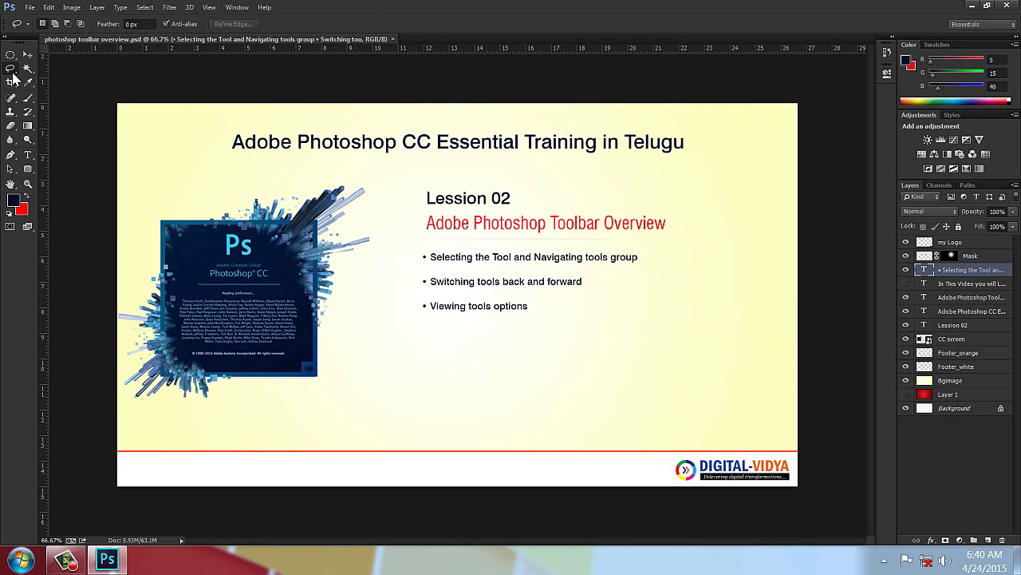
{"action": "key", "text": "shift+l"}
{"action": "key", "text": "shift+l"}
{"action": "key", "text": "shift+l"}
{"action": "key", "text": "shift+l"}
{"action": "key", "text": "shift+l"}
{"action": "key", "text": "shift+l"}
{"action": "key", "text": "shift+l"}
{"action": "key", "text": "shift+l"}
Step: Pick Move then Lasso from the lasso group, preview the brush group, and select the Brush
{"action": "right_click", "coordinate": [10, 70]}
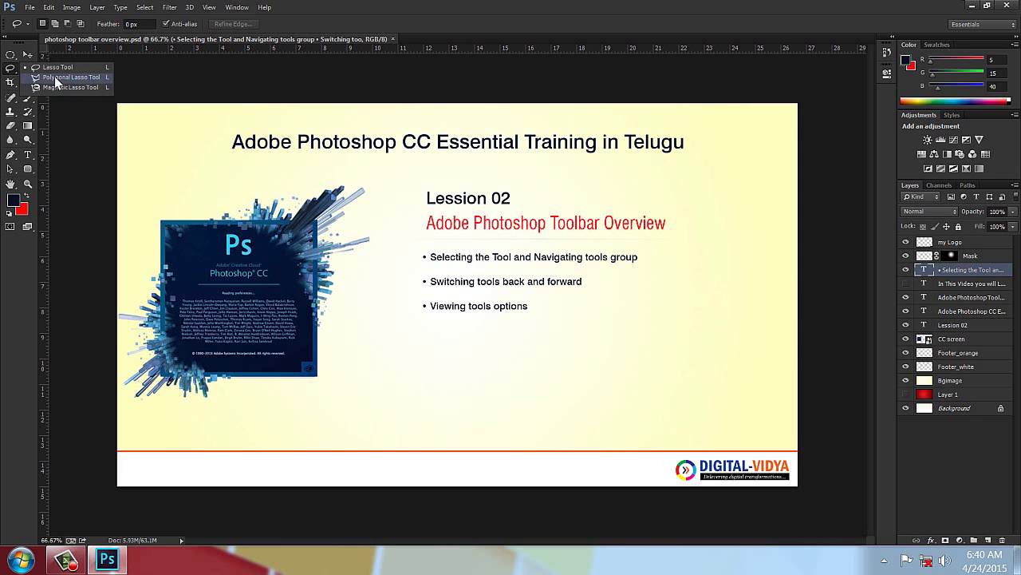
{"action": "left_click", "coordinate": [28, 58]}
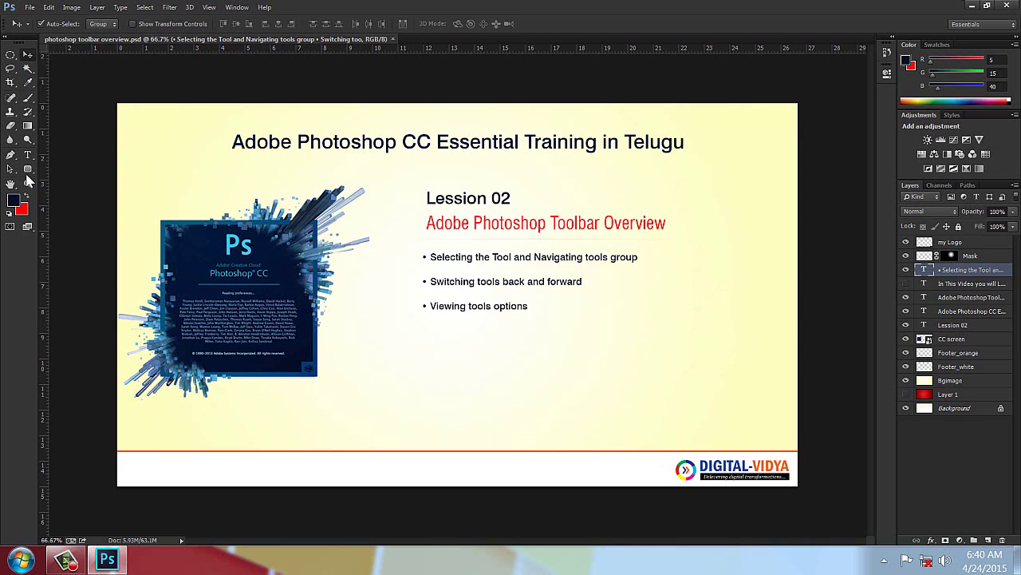
{"action": "left_click", "coordinate": [12, 71]}
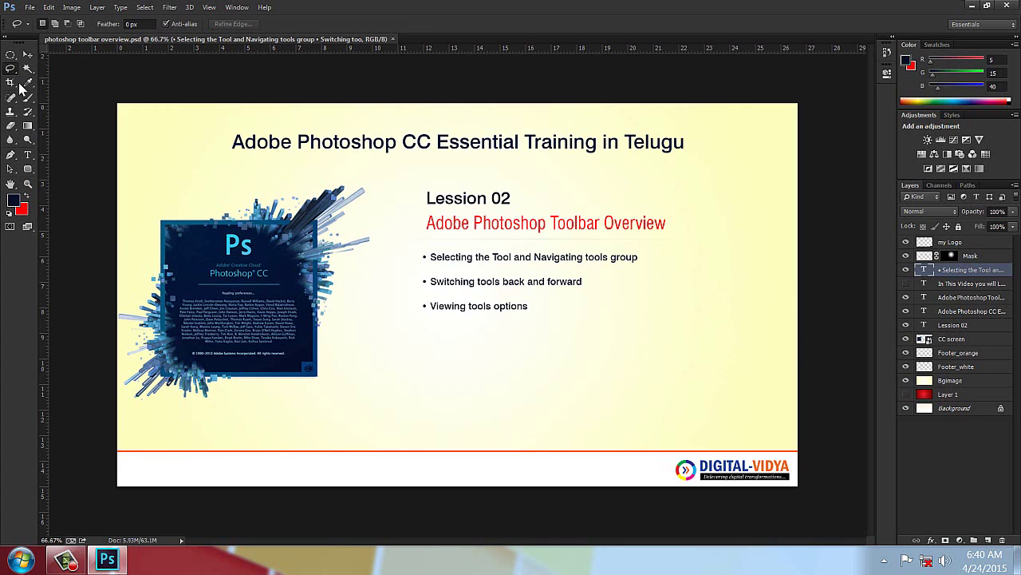
{"action": "left_click_drag", "start_coordinate": [30, 101], "coordinate": [63, 101]}
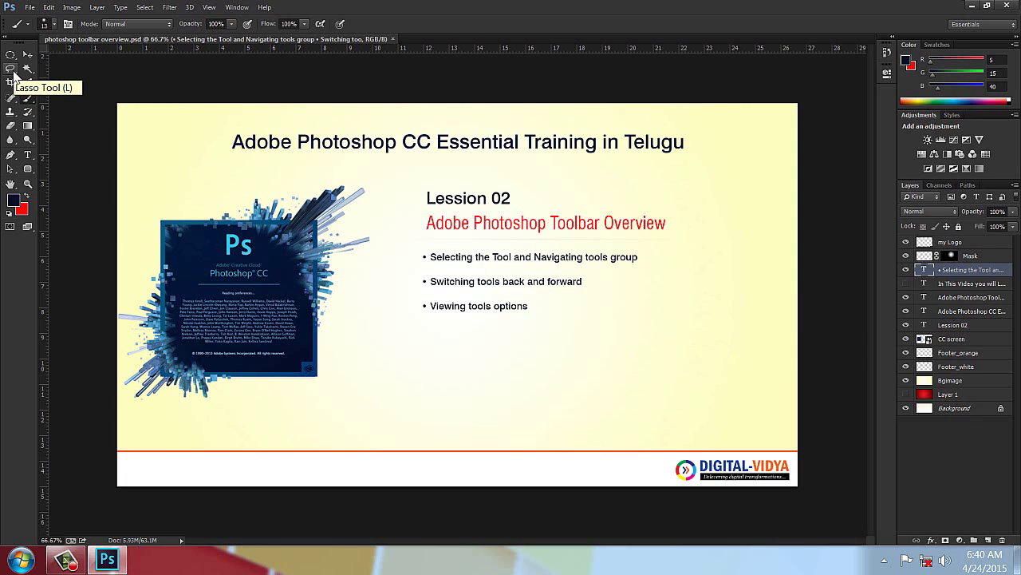
{"action": "left_click", "coordinate": [10, 69]}
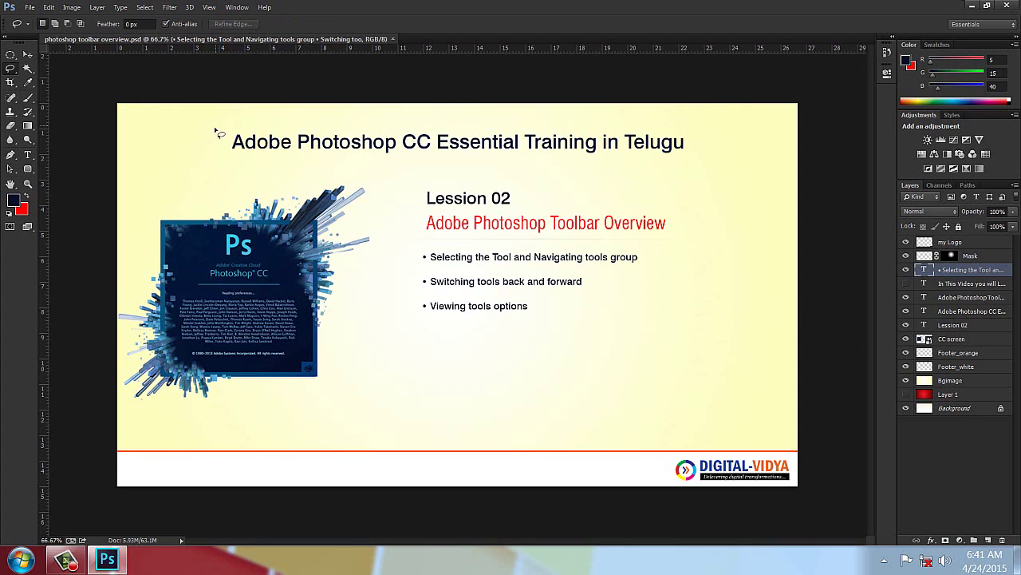
{"action": "key", "text": "b"}
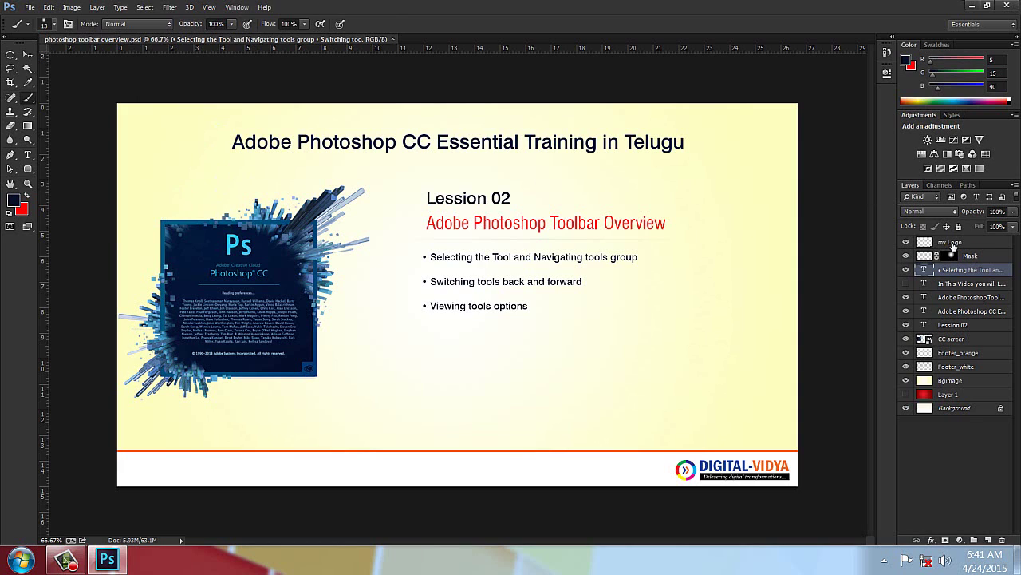
Step: Target the my Logo layer in the Layers panel and pick the Lasso tool
{"action": "left_click", "coordinate": [952, 246]}
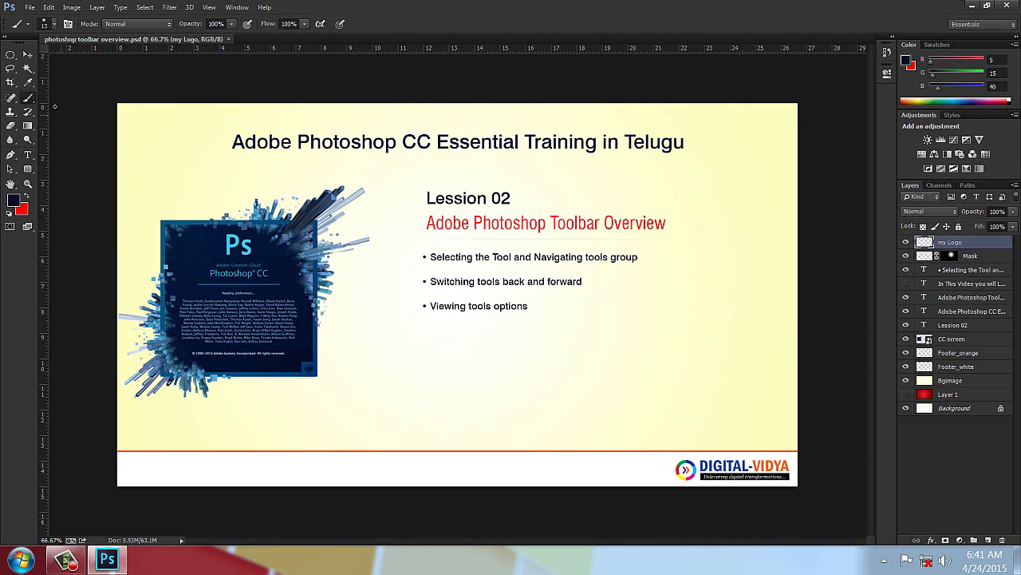
{"action": "left_click", "coordinate": [12, 70]}
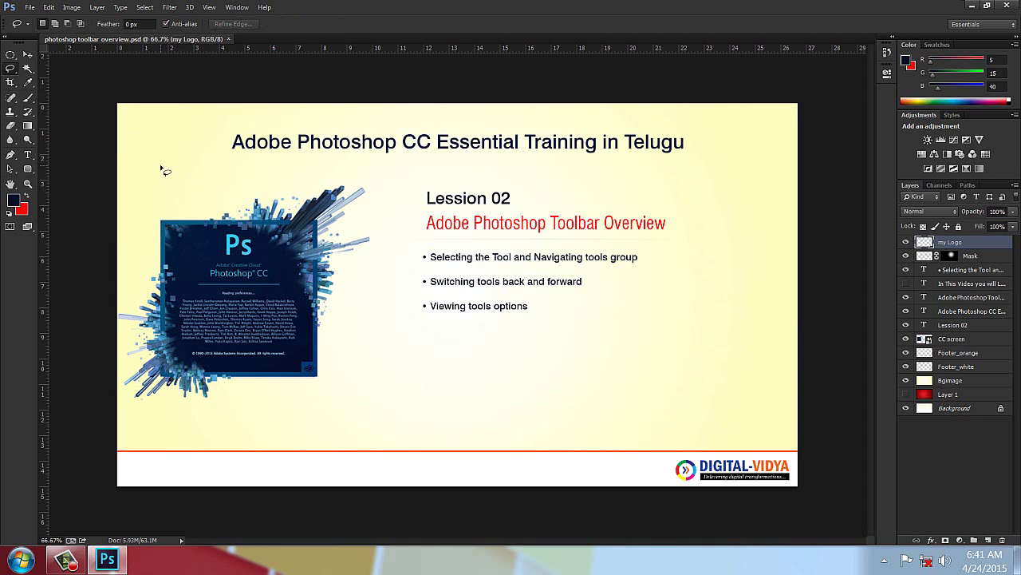
Step: Brush a wavy line above the Photoshop CC artwork, then draw and clear a lasso selection
{"action": "key", "text": "b"}
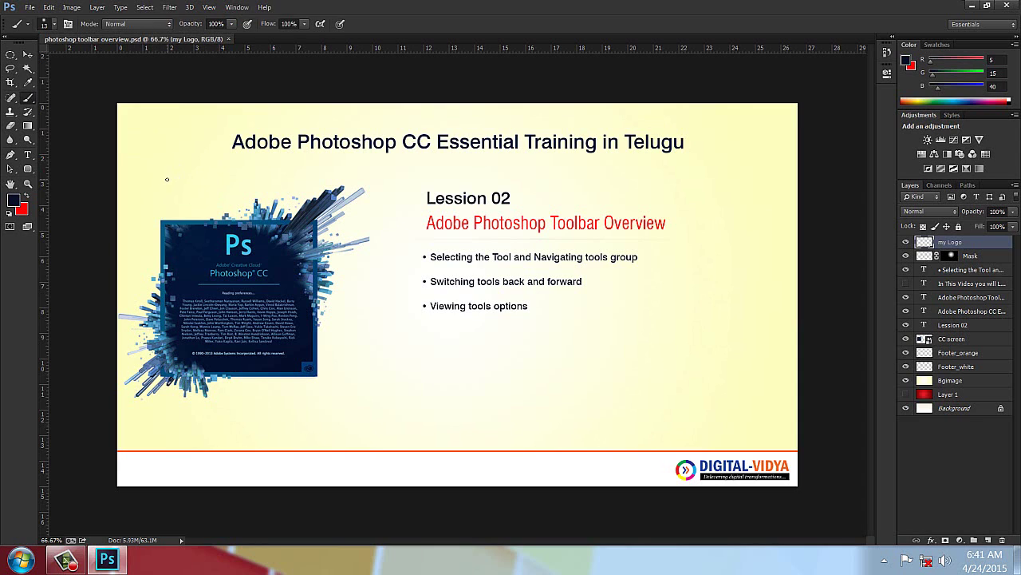
{"action": "left_click_drag", "start_coordinate": [172, 176], "coordinate": [314, 175]}
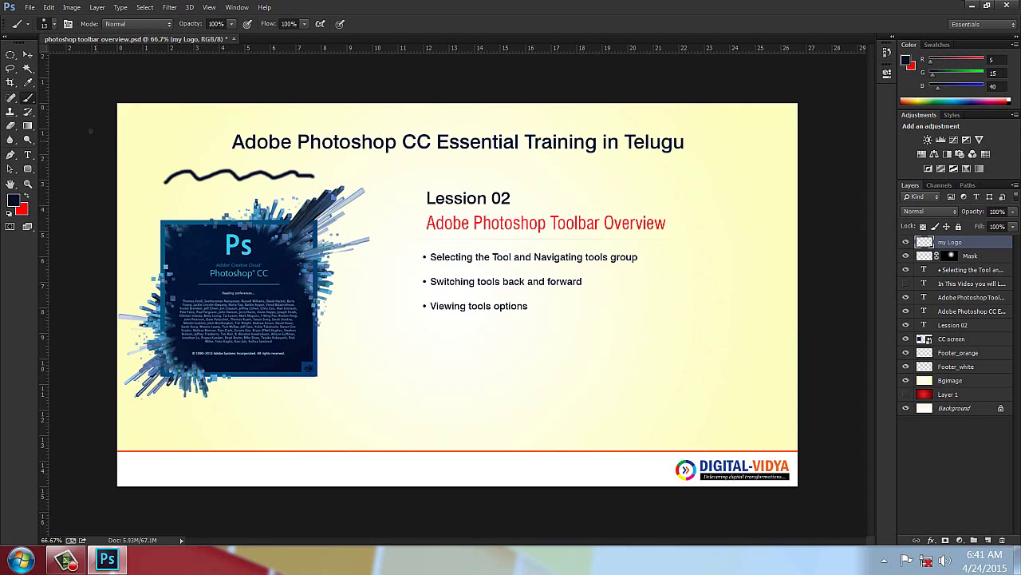
{"action": "left_click", "coordinate": [10, 69]}
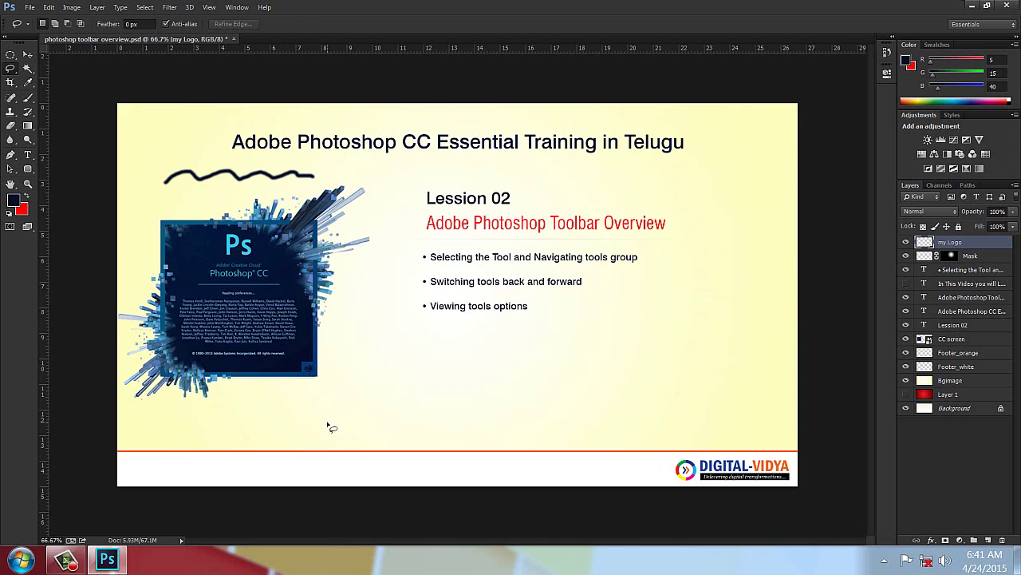
{"action": "mouse_move", "coordinate": [328, 423]}
{"action": "left_mouse_down"}
{"action": "mouse_move", "coordinate": [342, 394]}
{"action": "mouse_move", "coordinate": [484, 379]}
{"action": "left_mouse_up"}
{"action": "key", "text": "b"}
{"action": "key", "text": "ctrl+d"}
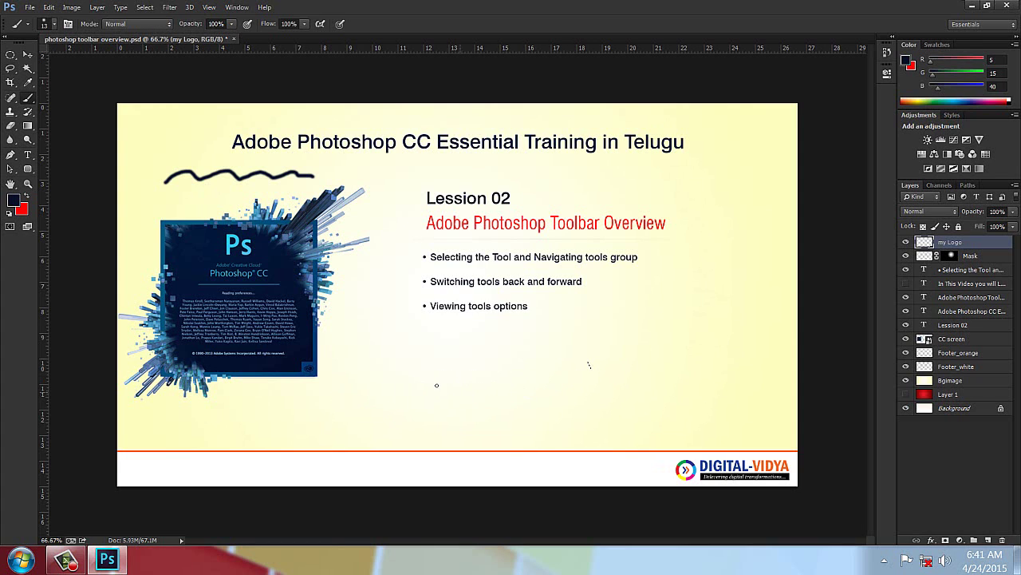
Step: Paint a second wavy line across the lower part of the slide
{"action": "key", "text": "l"}
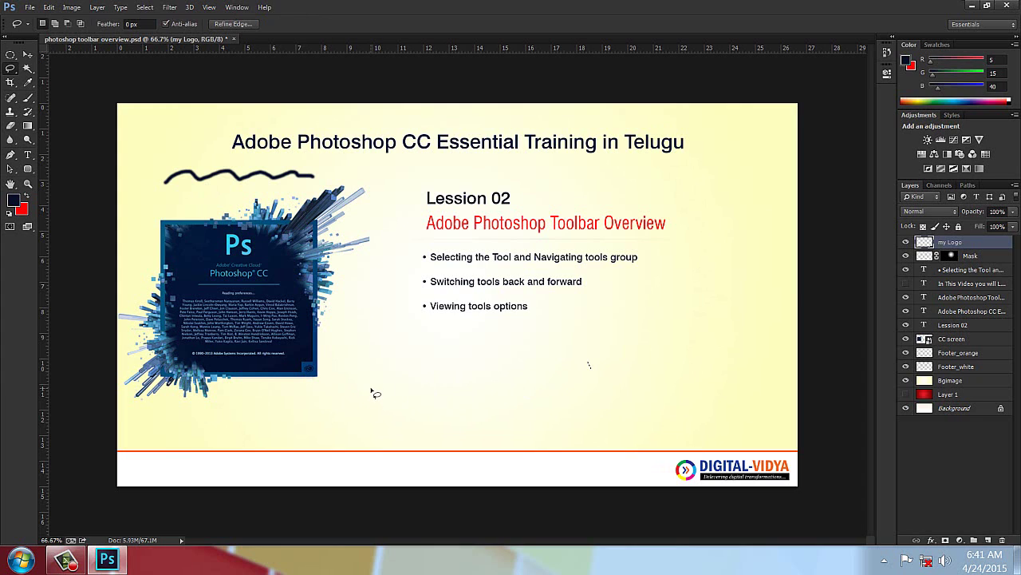
{"action": "key", "text": "b"}
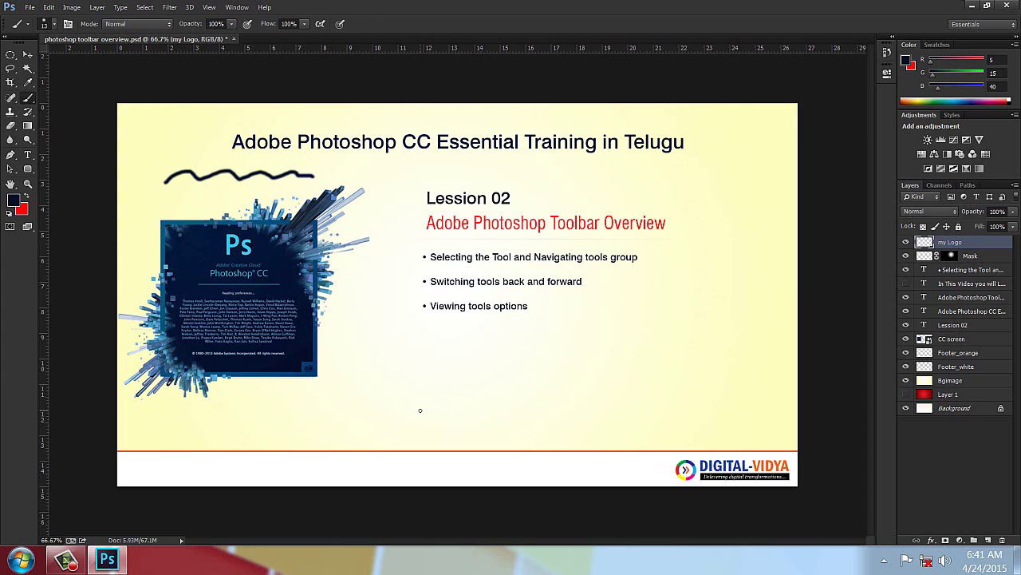
{"action": "mouse_move", "coordinate": [421, 410]}
{"action": "left_mouse_down"}
{"action": "mouse_move", "coordinate": [505, 374]}
{"action": "mouse_move", "coordinate": [646, 368]}
{"action": "left_mouse_up"}
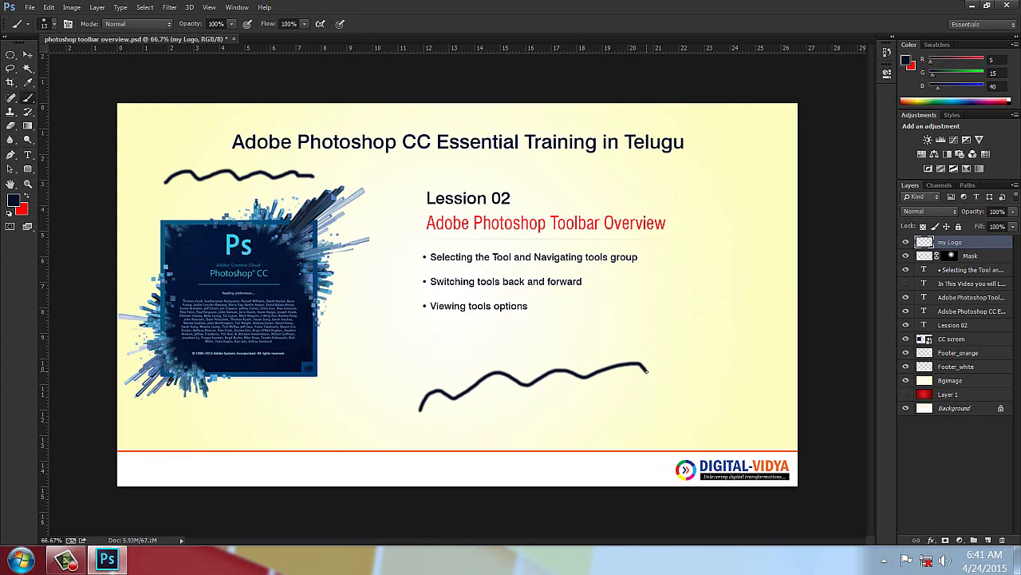
{"action": "key", "text": "l"}
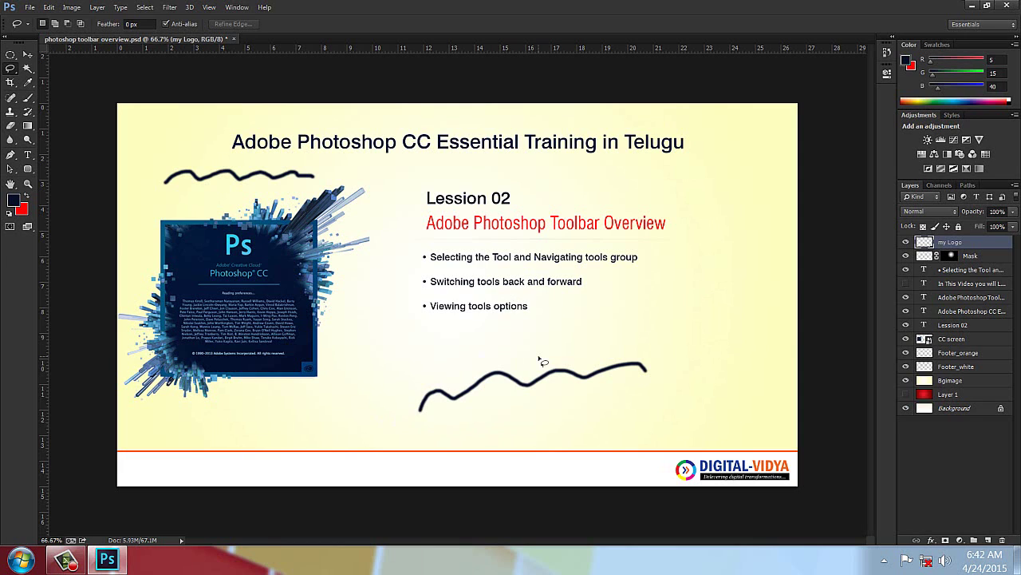
Step: Undo the lower stroke and brush a zigzag inside a new lasso selection
{"action": "key", "text": "ctrl+z"}
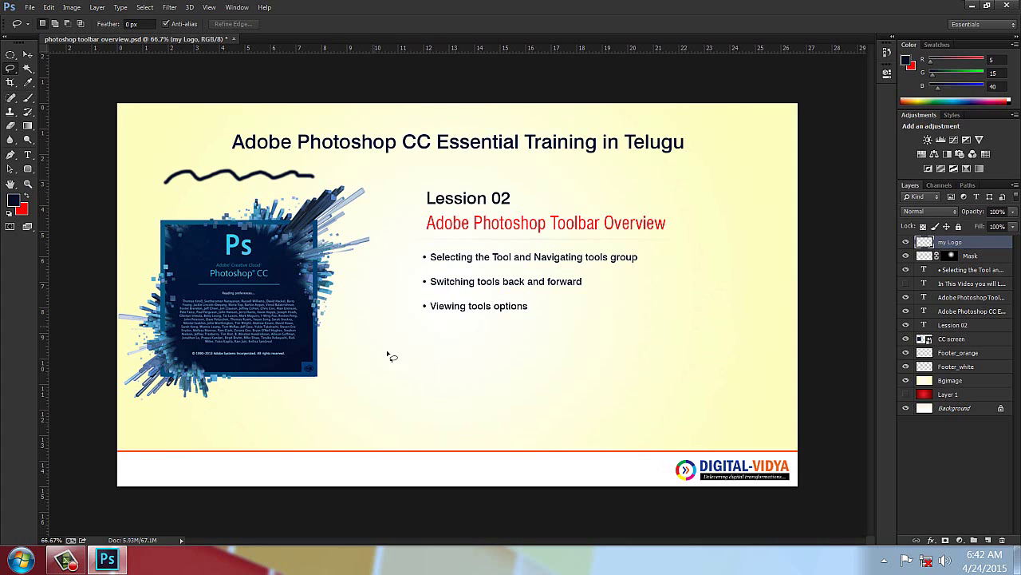
{"action": "mouse_move", "coordinate": [372, 417]}
{"action": "left_mouse_down"}
{"action": "mouse_move", "coordinate": [595, 342]}
{"action": "mouse_move", "coordinate": [694, 347]}
{"action": "mouse_move", "coordinate": [547, 422]}
{"action": "mouse_move", "coordinate": [372, 418]}
{"action": "left_mouse_up"}
{"action": "key", "text": "b"}
{"action": "mouse_move", "coordinate": [451, 418]}
{"action": "left_mouse_down"}
{"action": "mouse_move", "coordinate": [479, 391]}
{"action": "mouse_move", "coordinate": [621, 411]}
{"action": "left_mouse_up"}
{"action": "mouse_move", "coordinate": [662, 363]}
{"action": "left_mouse_down"}
{"action": "mouse_move", "coordinate": [710, 360]}
{"action": "mouse_move", "coordinate": [762, 390]}
{"action": "left_mouse_up"}
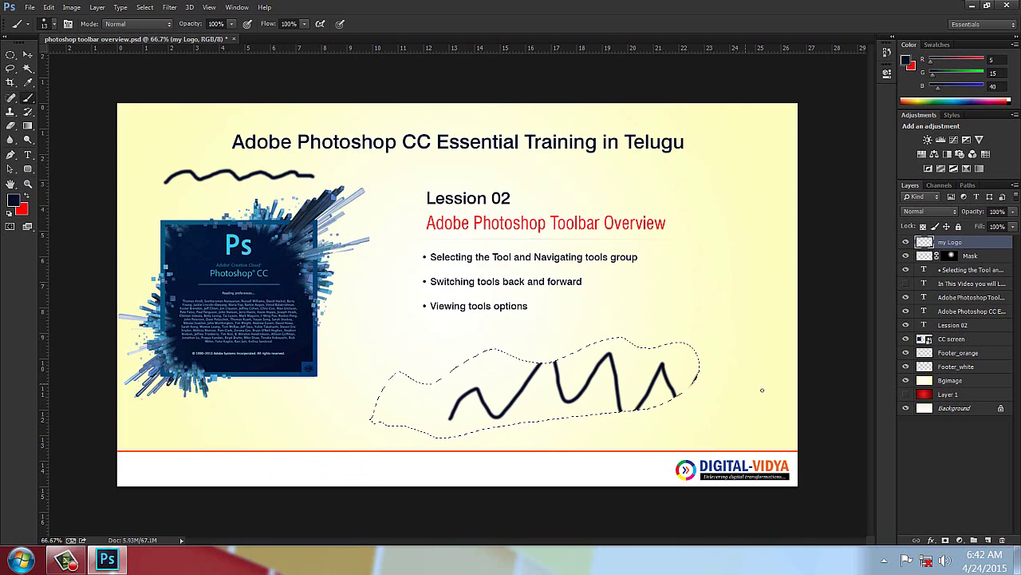
Step: Delete the scribble inside the selection and deselect with Ctrl+D
{"action": "key", "text": "l"}
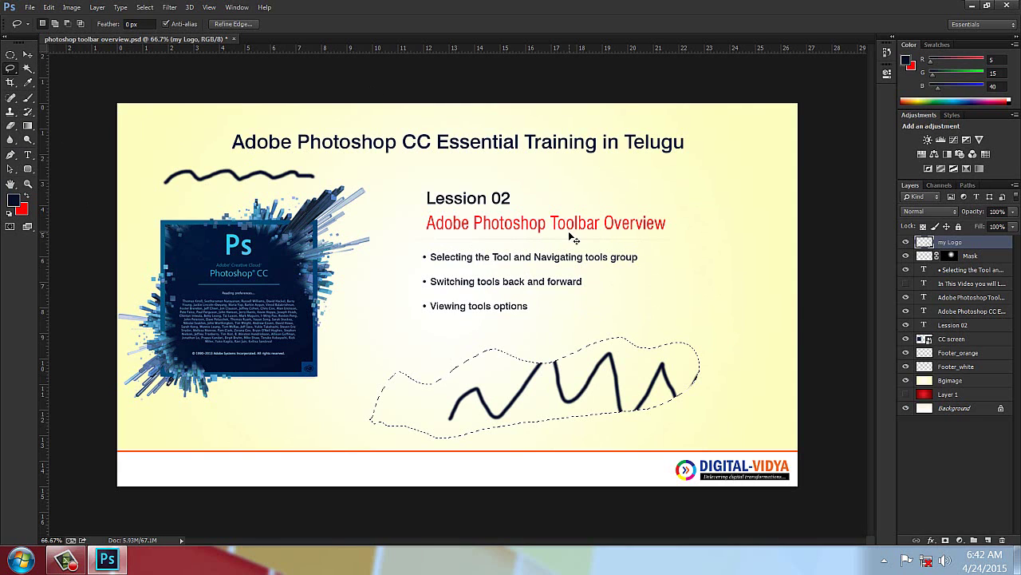
{"action": "key", "text": "Delete"}
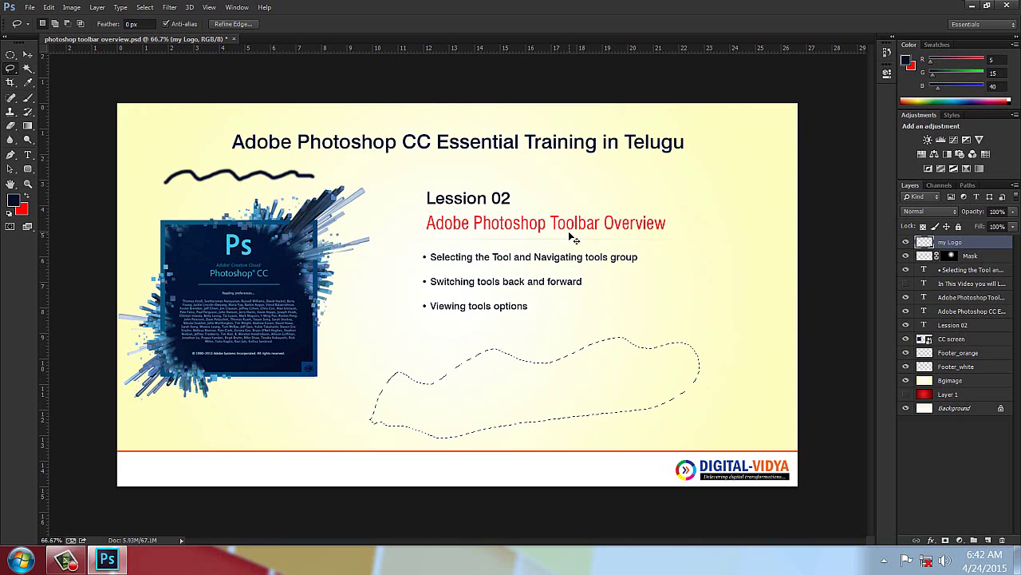
{"action": "key", "text": "ctrl+d"}
Step: Pick the Elliptical Marquee and close the lesson slide without saving
{"action": "left_click", "coordinate": [11, 56]}
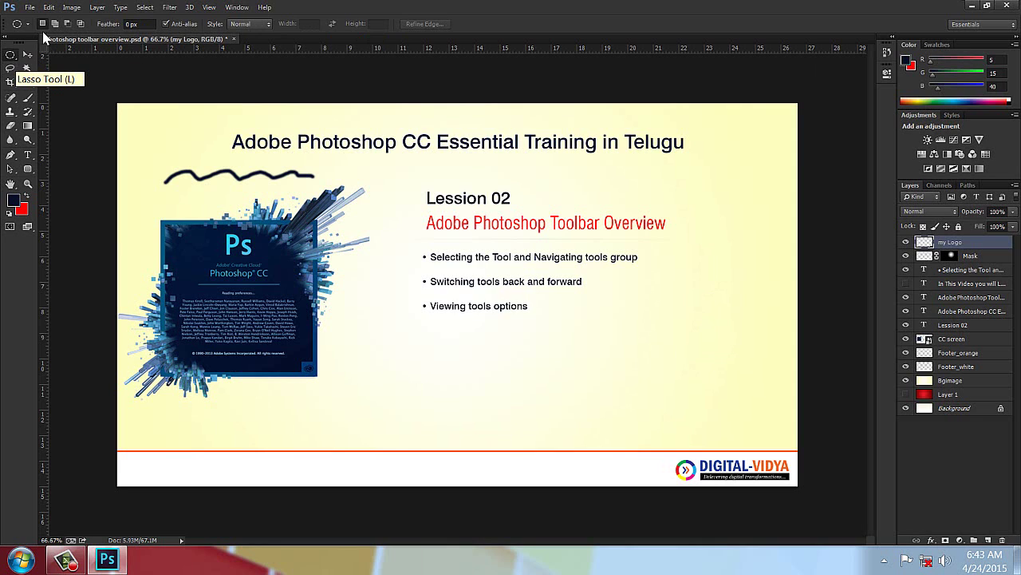
{"action": "left_click", "coordinate": [235, 38]}
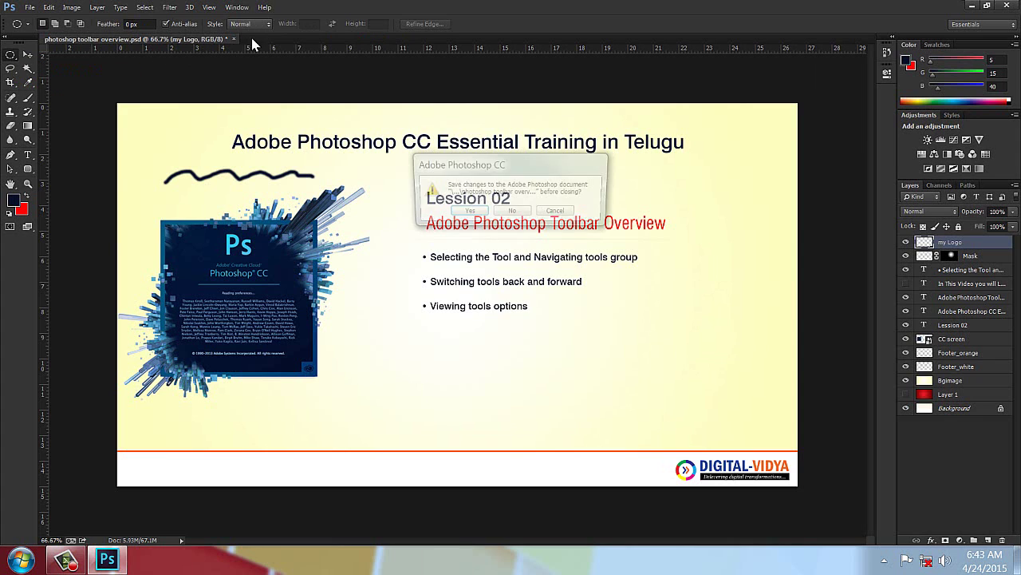
{"action": "left_click", "coordinate": [512, 212]}
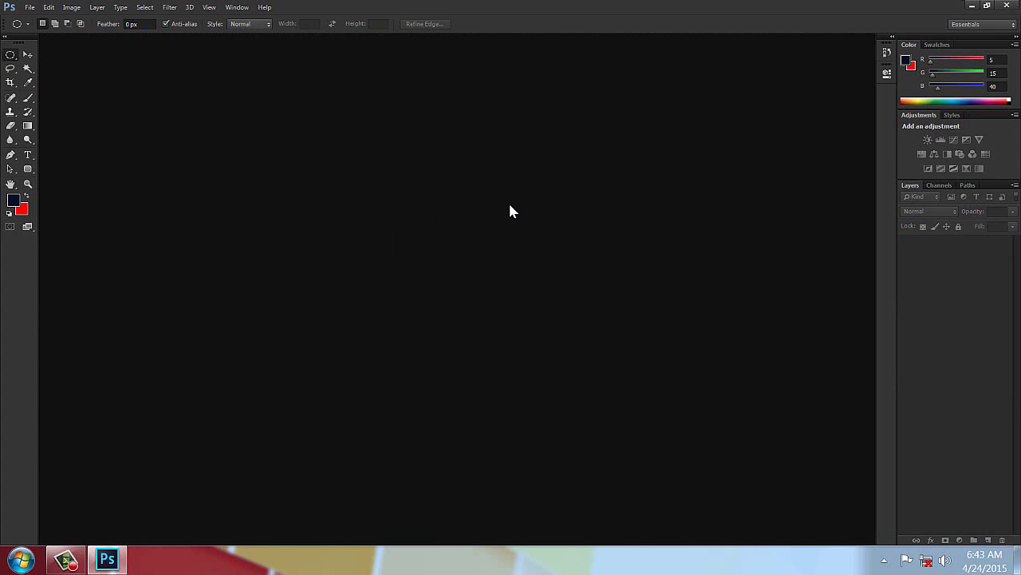
Step: Open (17).jpg from Personal (E:) > Interior.Design.Wallpapers
{"action": "left_click", "coordinate": [29, 7]}
{"action": "left_click", "coordinate": [53, 38]}
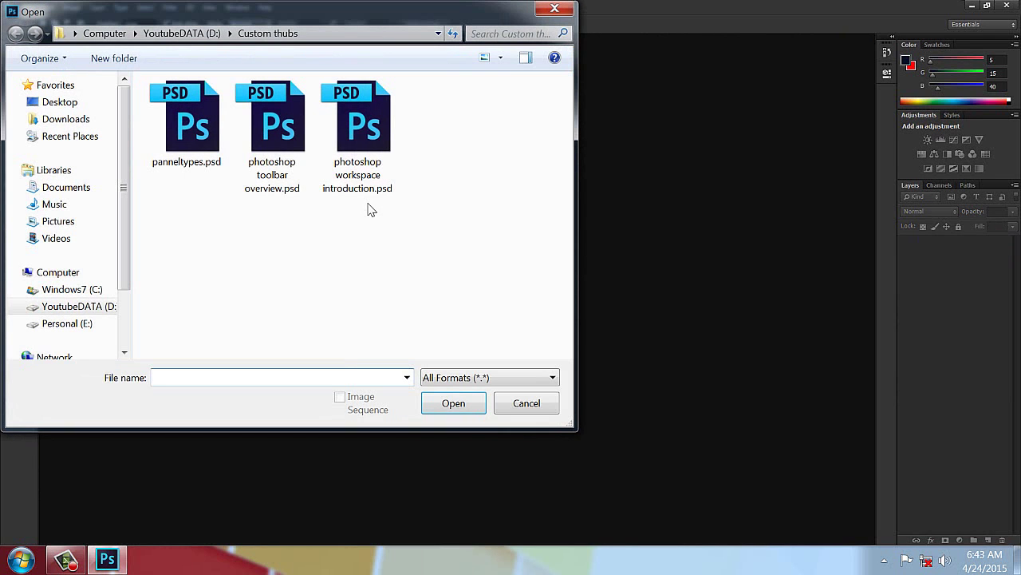
{"action": "left_click", "coordinate": [67, 323]}
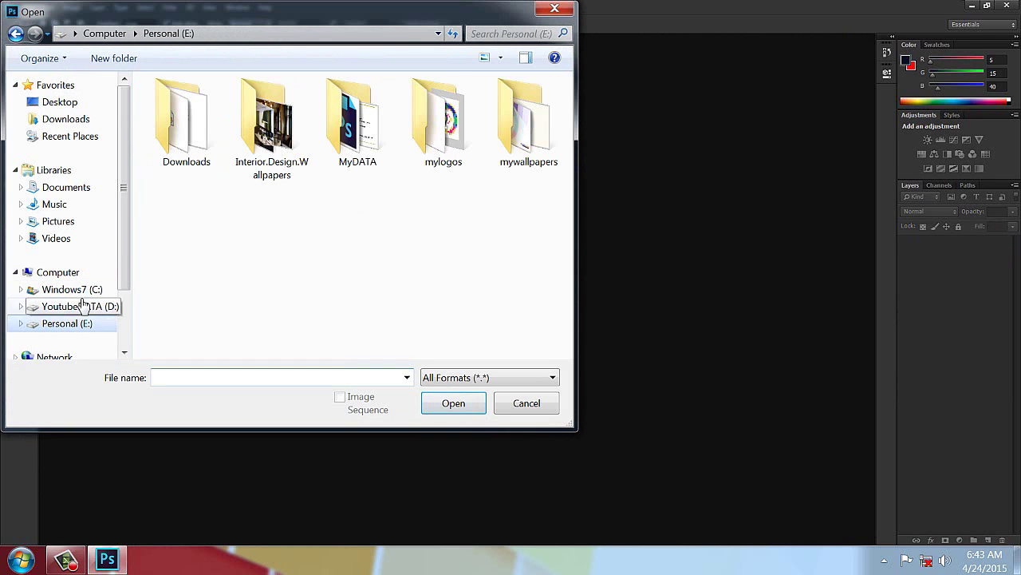
{"action": "double_click", "coordinate": [268, 127]}
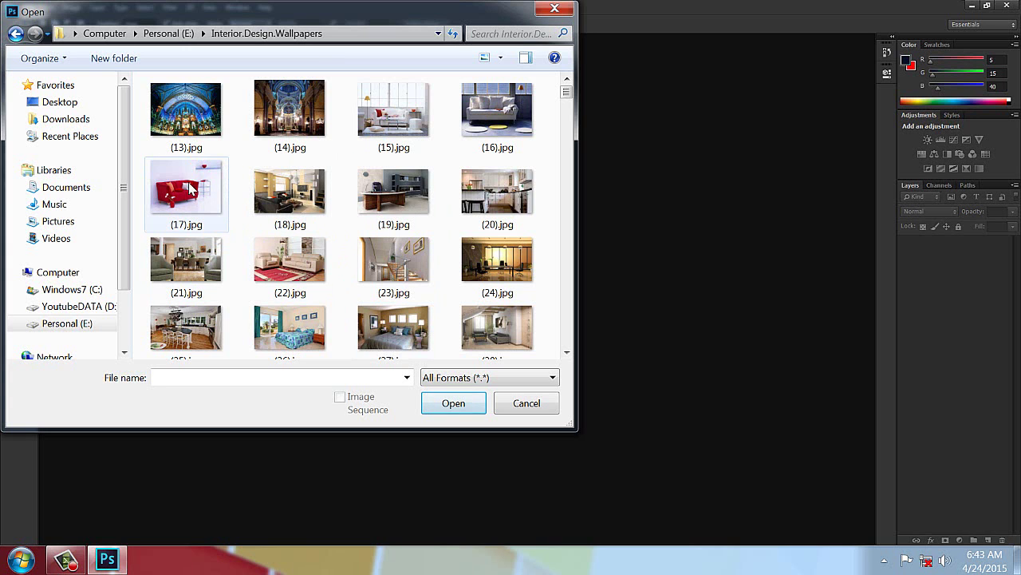
{"action": "double_click", "coordinate": [214, 194]}
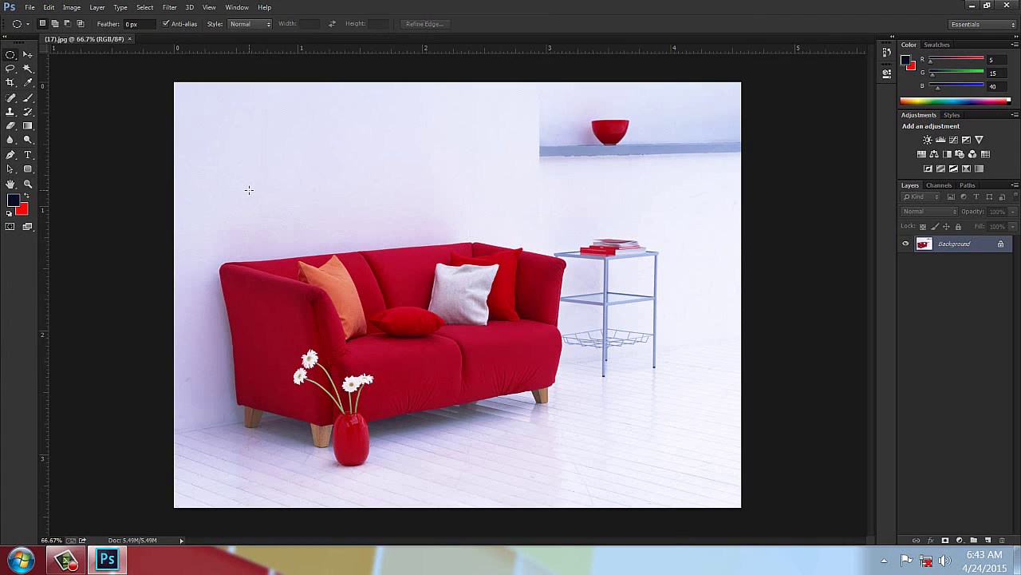
Step: Draw a rectangular marquee selection around the red bowl on the wall shelf
{"action": "right_click", "coordinate": [11, 54]}
{"action": "left_click", "coordinate": [56, 53]}
{"action": "left_click_drag", "start_coordinate": [589, 115], "coordinate": [638, 155]}
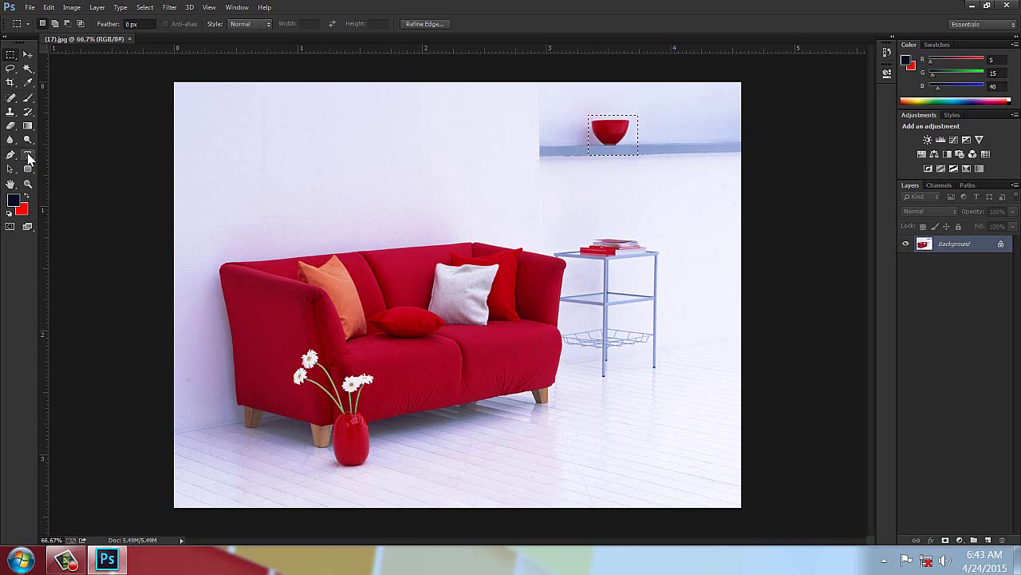
Step: Try the Magic Wand, Gradient and Pen tools in turn
{"action": "left_click", "coordinate": [27, 71]}
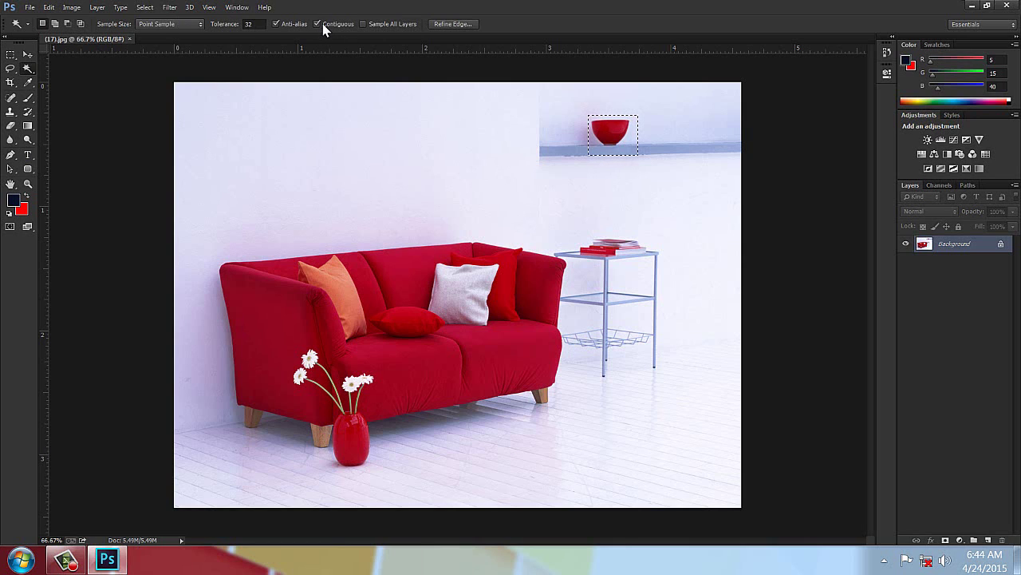
{"action": "left_click", "coordinate": [28, 128]}
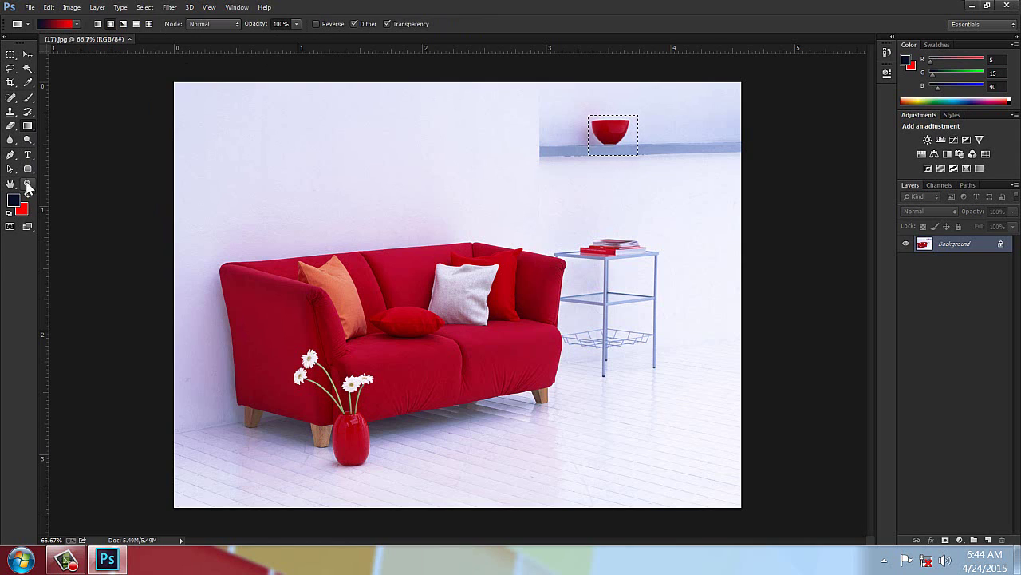
{"action": "left_click", "coordinate": [10, 156]}
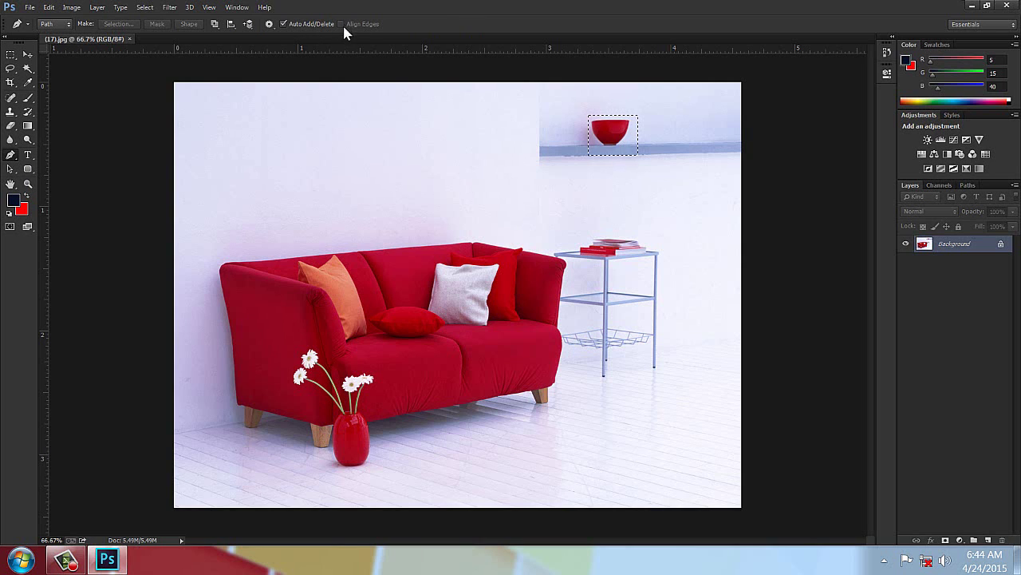
Step: Cycle through the Move, Eyedropper, Brush and Gradient tools, finishing on the Rectangular Marquee tool
{"action": "left_click", "coordinate": [28, 56]}
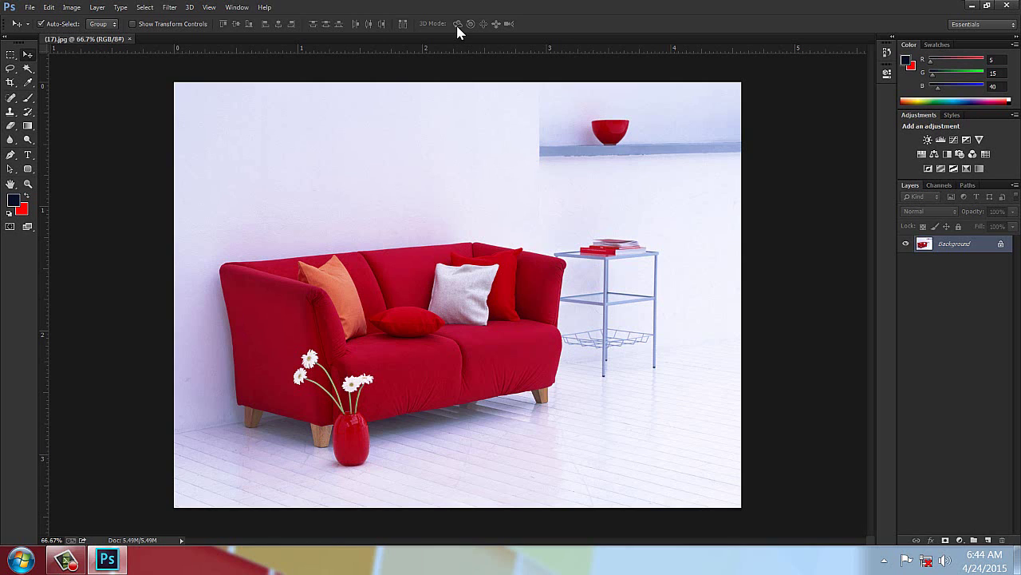
{"action": "left_click", "coordinate": [28, 82]}
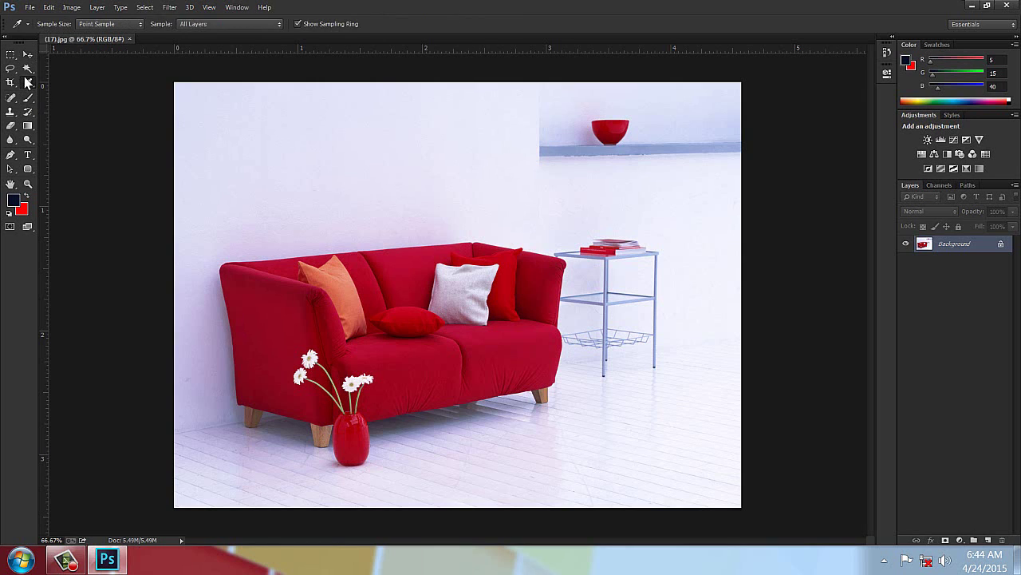
{"action": "left_click", "coordinate": [28, 98]}
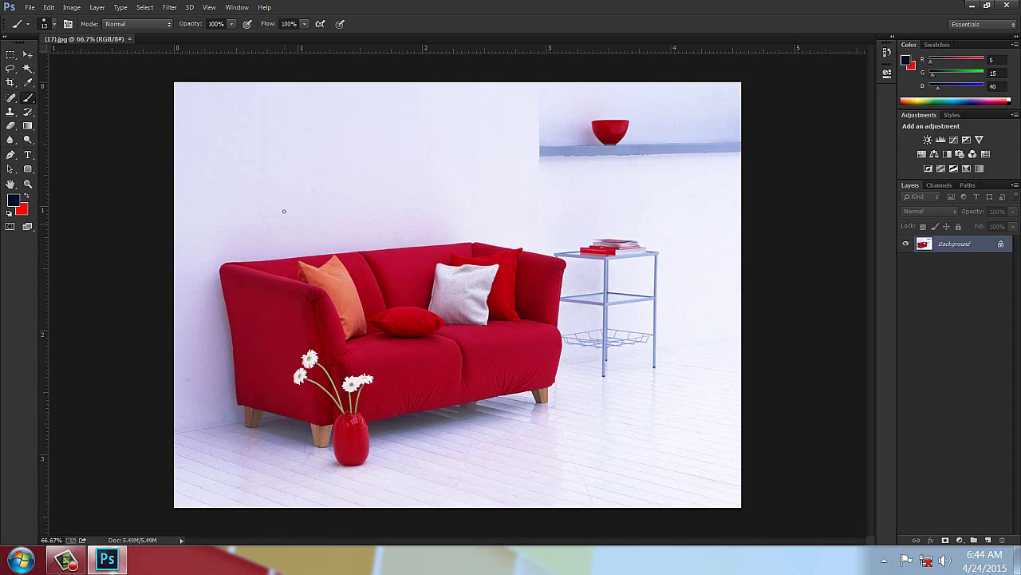
{"action": "left_click", "coordinate": [11, 55]}
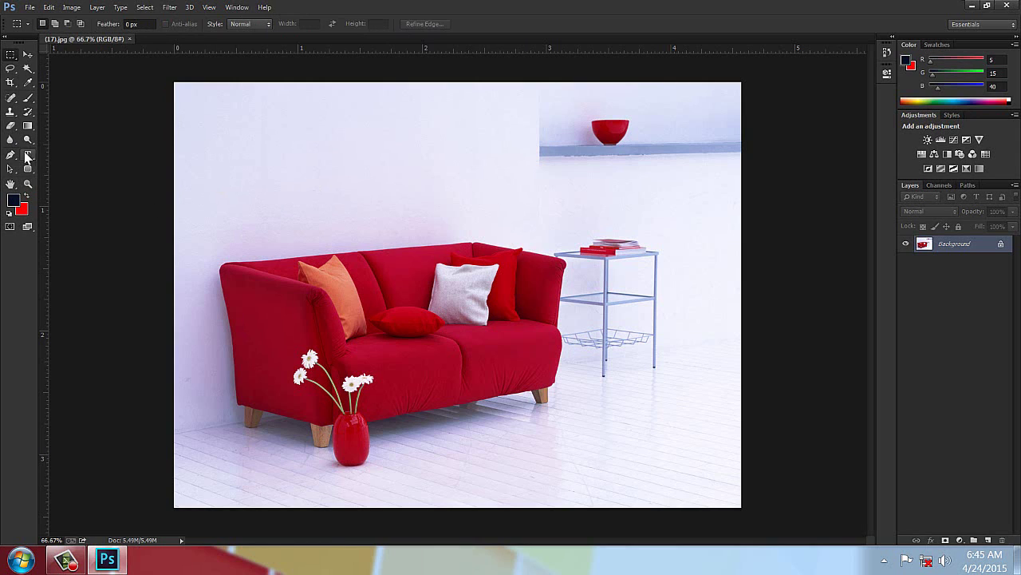
{"action": "left_click", "coordinate": [27, 126]}
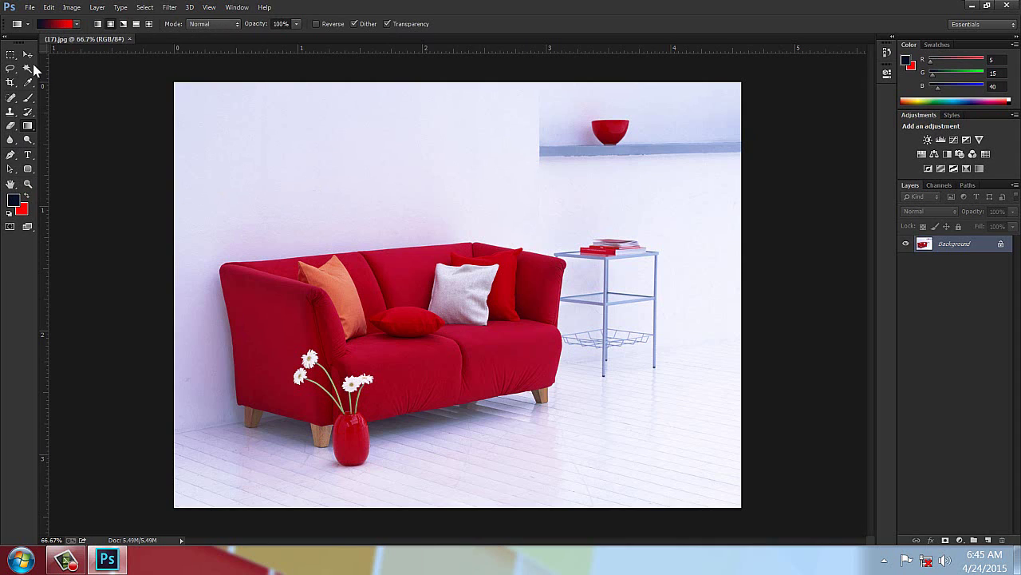
{"action": "left_click", "coordinate": [10, 55]}
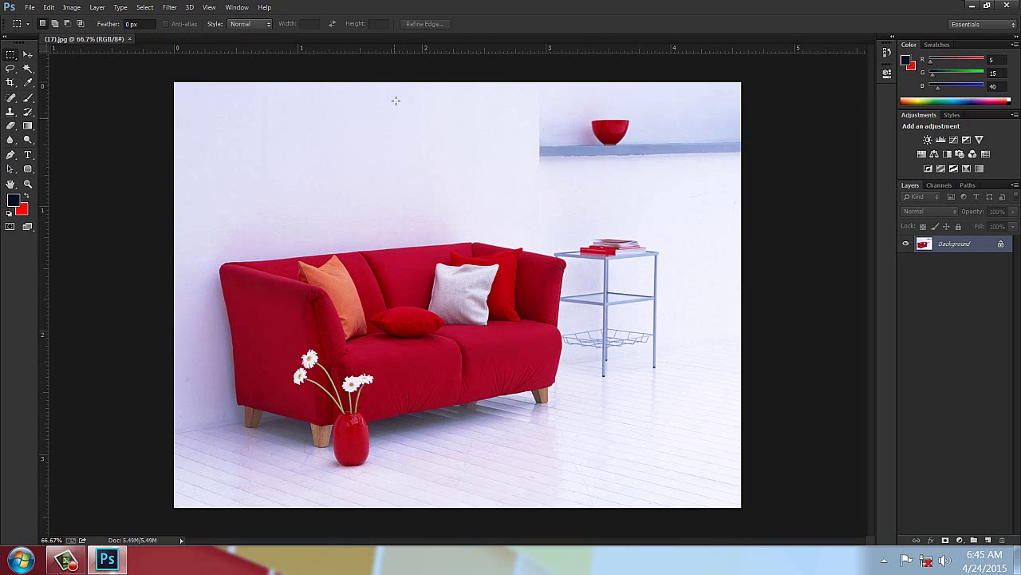
{"action": "right_click", "coordinate": [11, 54]}
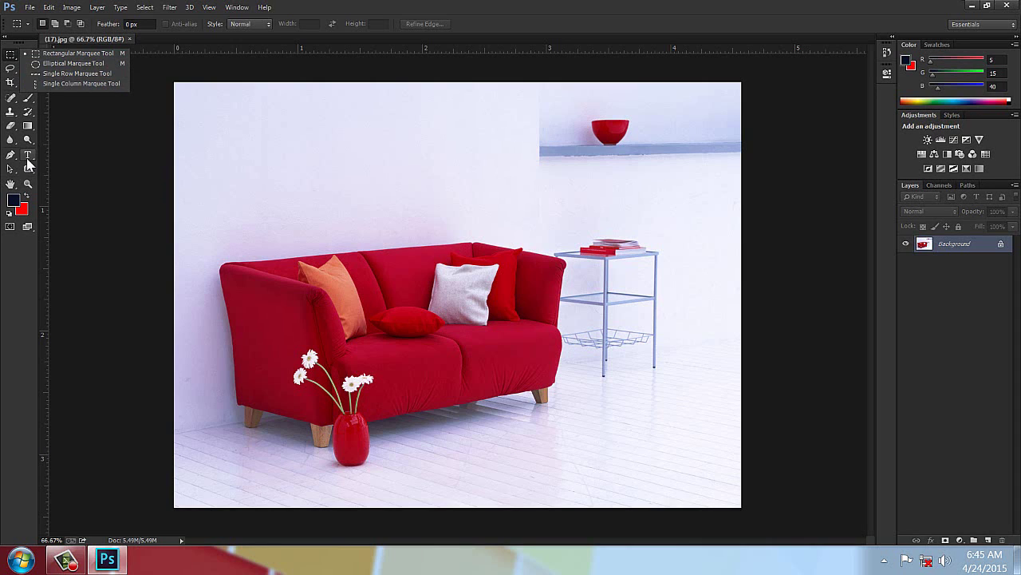
{"action": "left_click", "coordinate": [391, 7]}
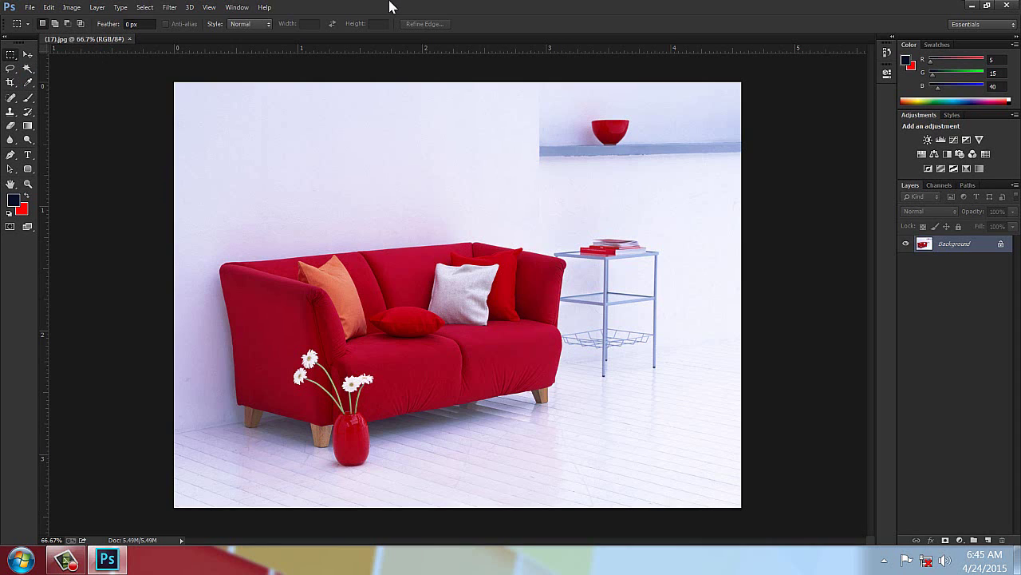